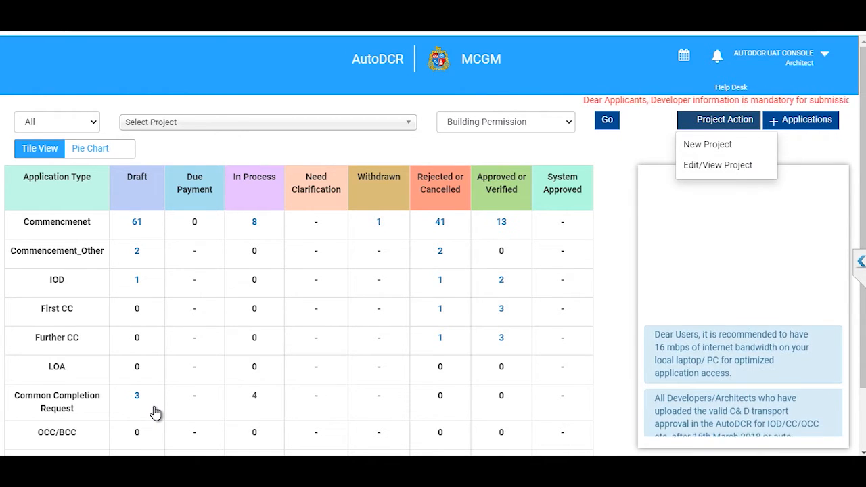
Start a new project and select the CTS/CS property in ward F/S, village DADAR-NAIGAON, plot 24
left_click(156, 411)
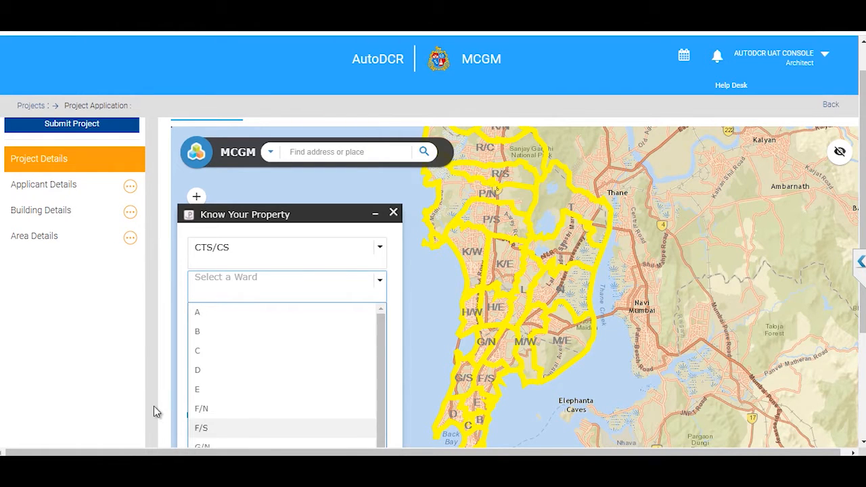
key("Return")
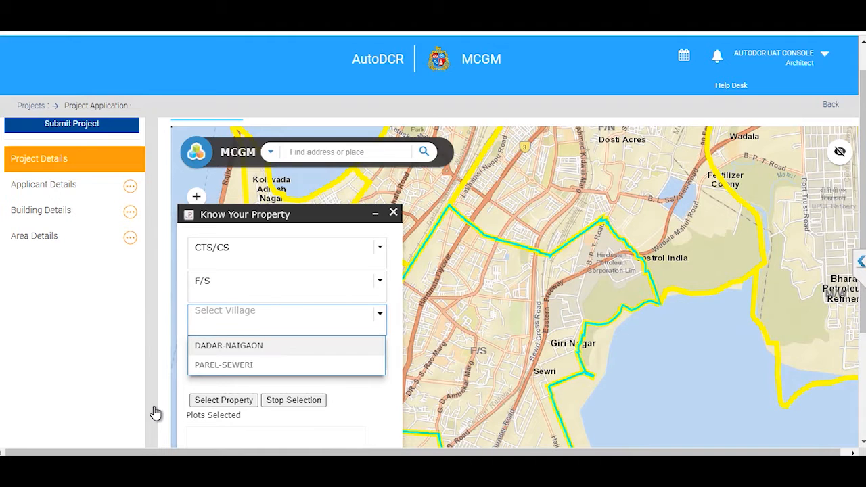
key("Return")
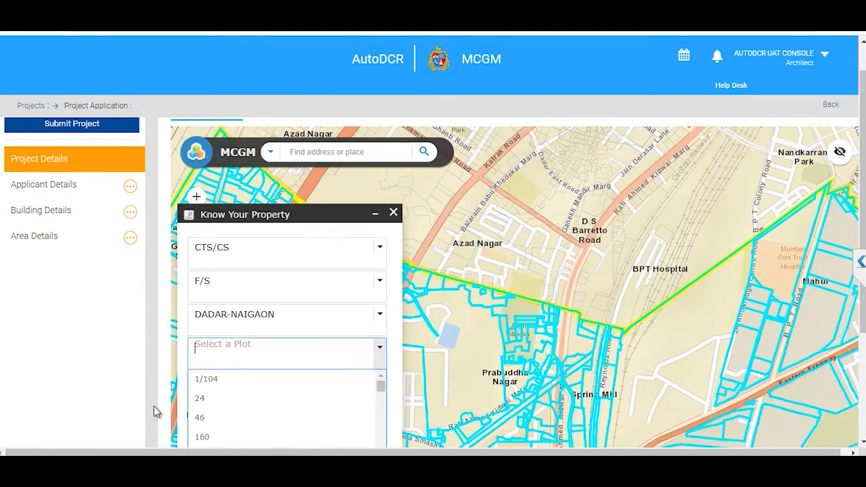
key("Down")
key("Down")
key("Return")
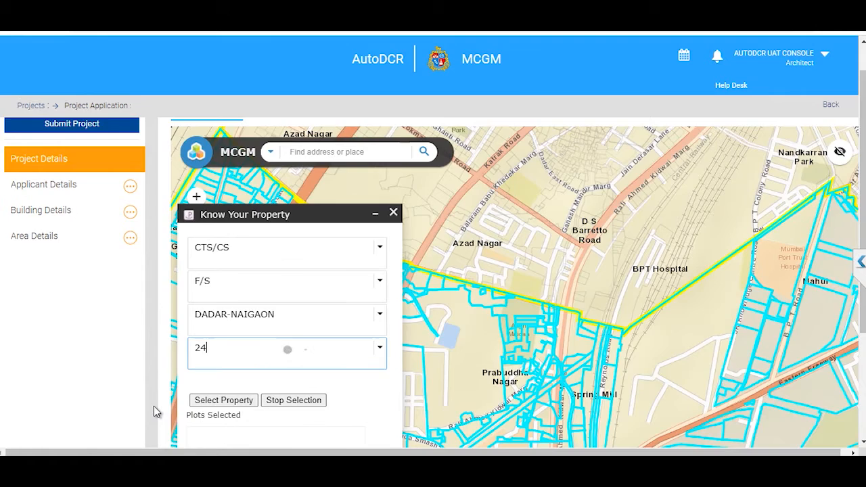
scroll(154, 411, "down", 3)
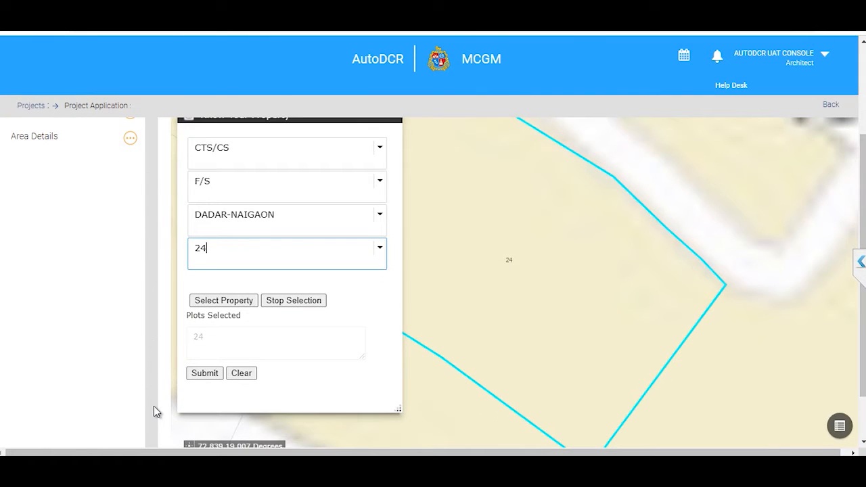
key("Return")
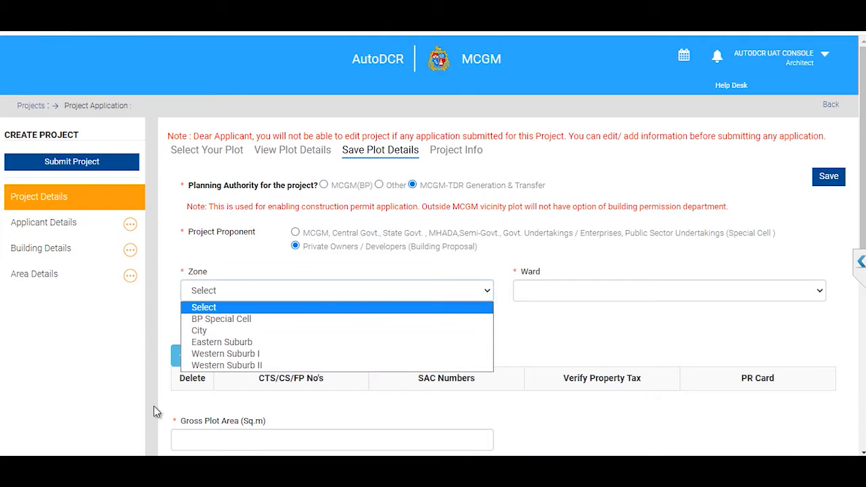
Set the plot's zone to City
key("Down")
key("Down")
key("Down")
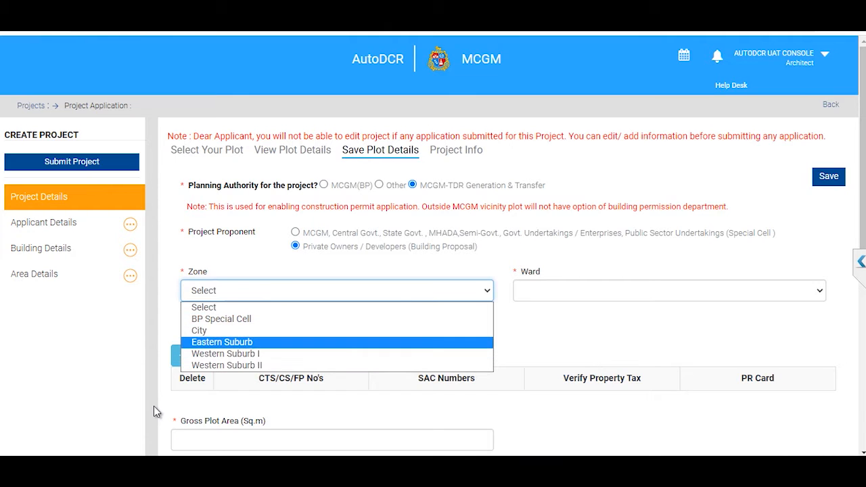
key("Up")
key("Return")
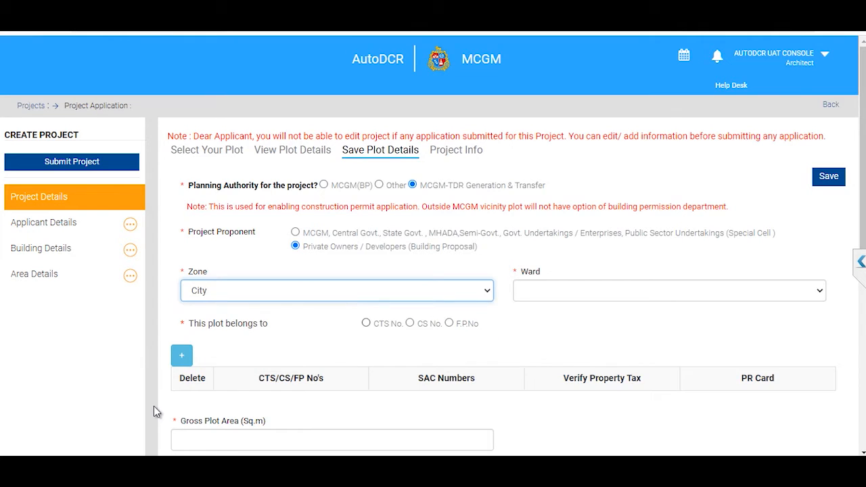
Set the plot's ward to D Ward
key("Tab")
key("alt+Down")
key("Down")
key("Down")
key("Down")
key("Down")
key("Return")
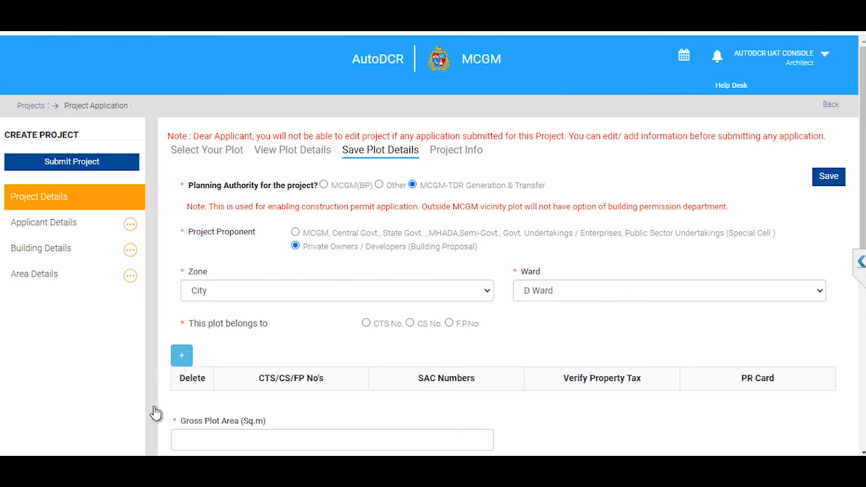
Open Project Info, enter "TDR generat" as the title and go through the address, applicant and landmark fields
key("Return")
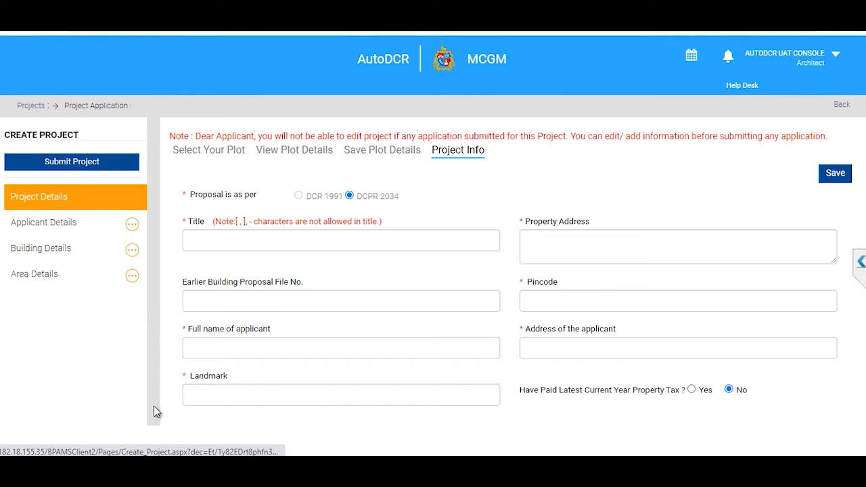
key("Tab")
type("T")
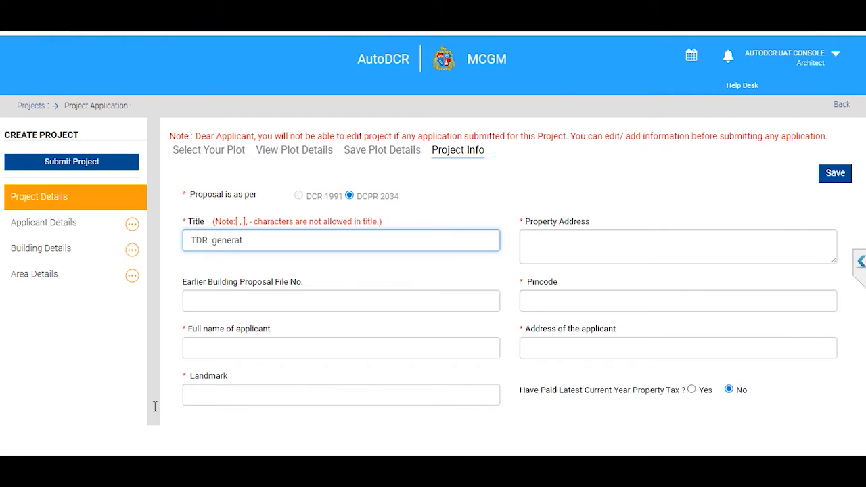
key("Tab")
key("Tab")
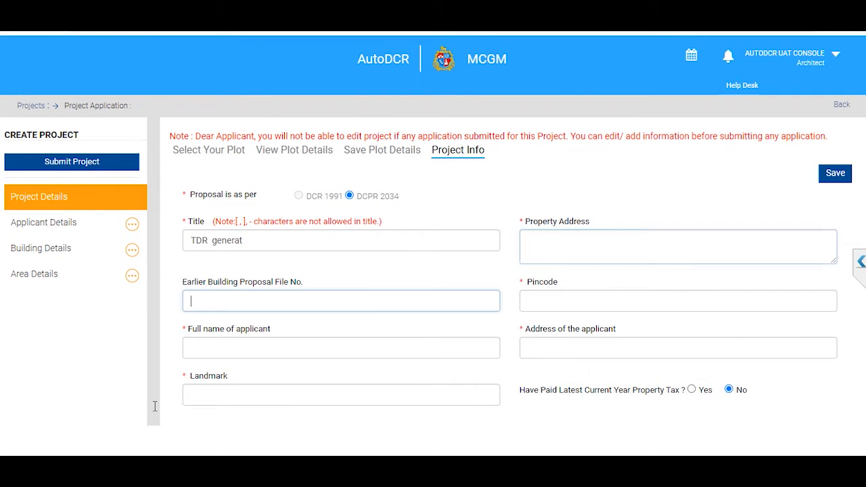
key("Tab")
key("Tab")
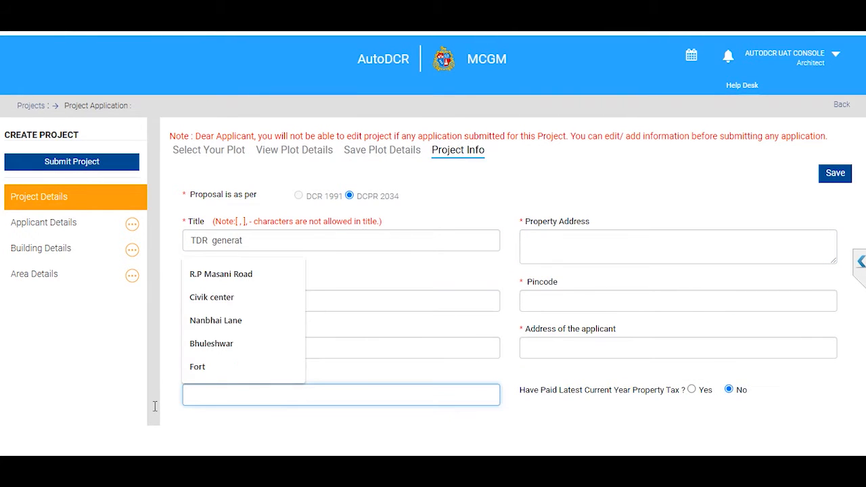
key("Tab")
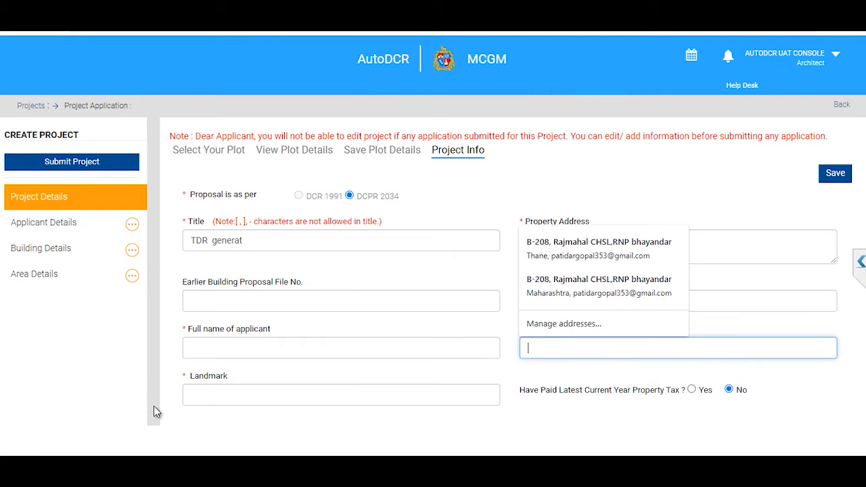
Choose the project "TEST proposal TDR generation file no 6" for editing and open it
left_click(155, 412)
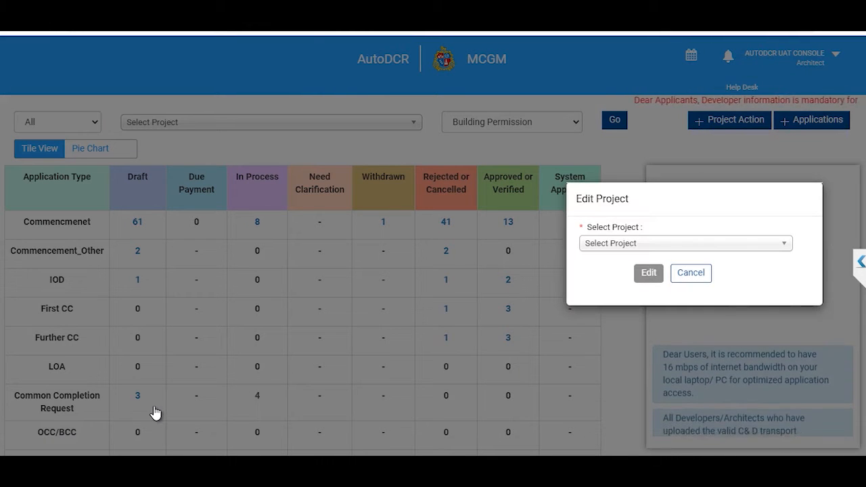
key("Down")
key("Down")
key("Return")
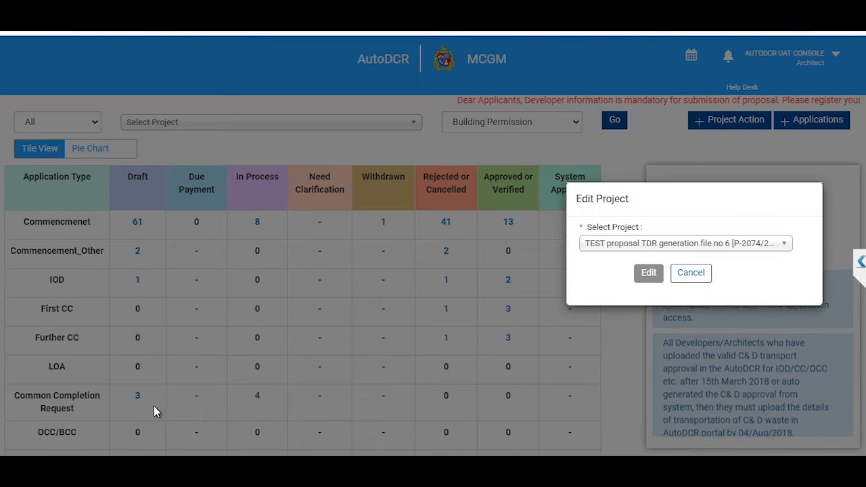
key("Return")
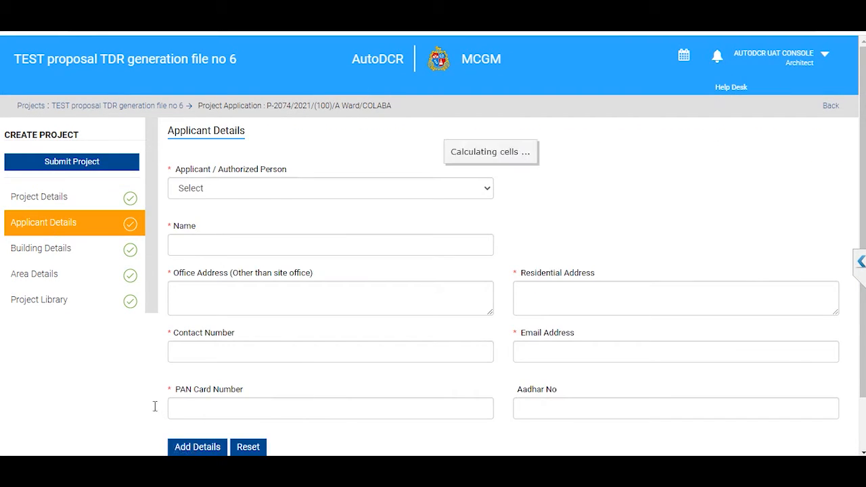
Review the Applicant / Authorized Person options and the entry fields in Applicant Details
key("alt+Down")
key("Down")
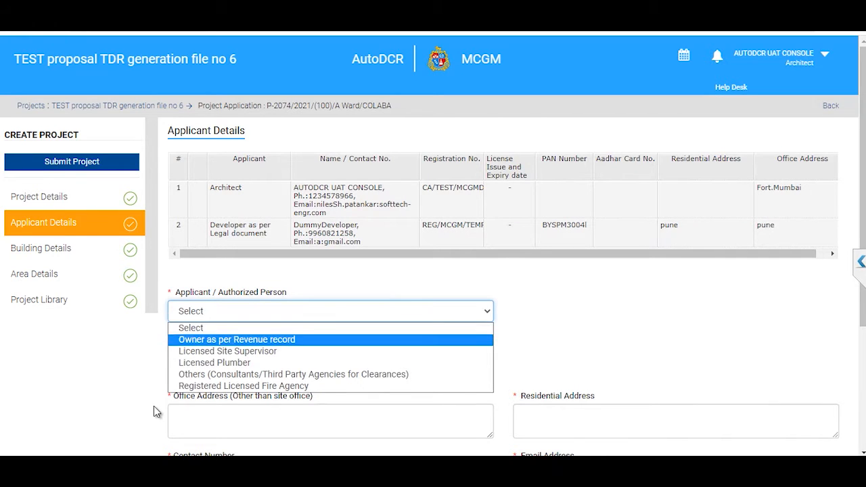
key("Down")
key("Down")
key("Escape")
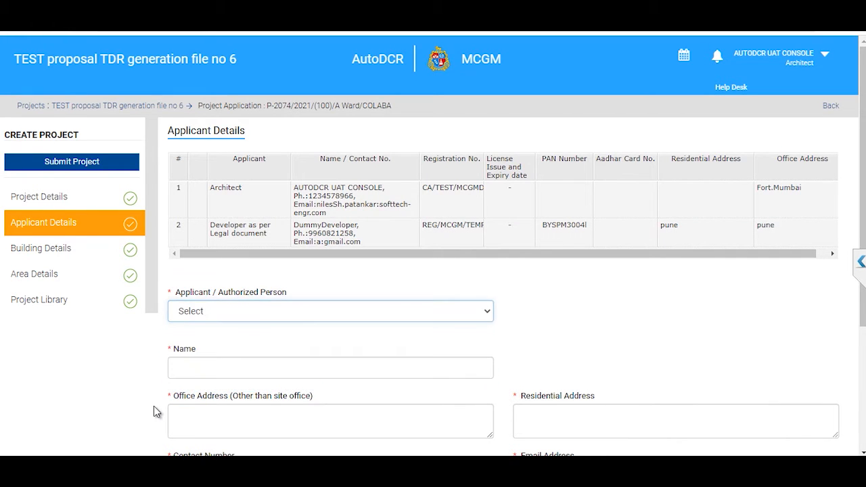
scroll(155, 411, "down", 3)
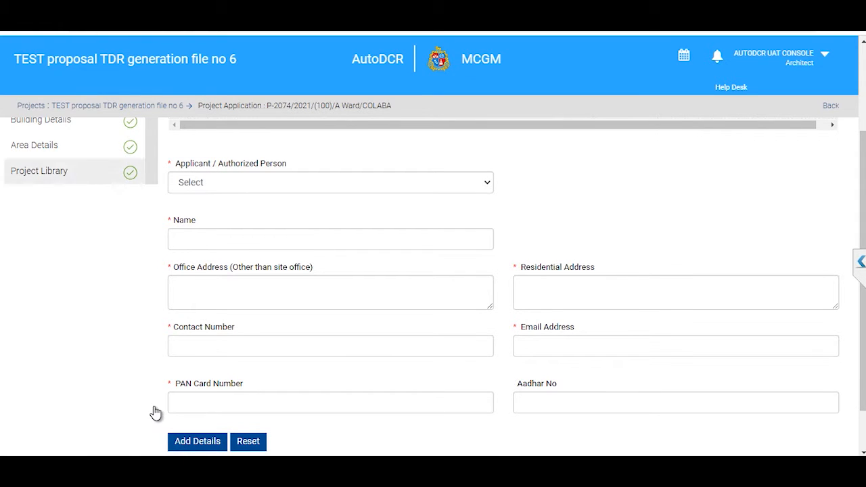
Open Building Details and look through the available zone options
left_click(155, 413)
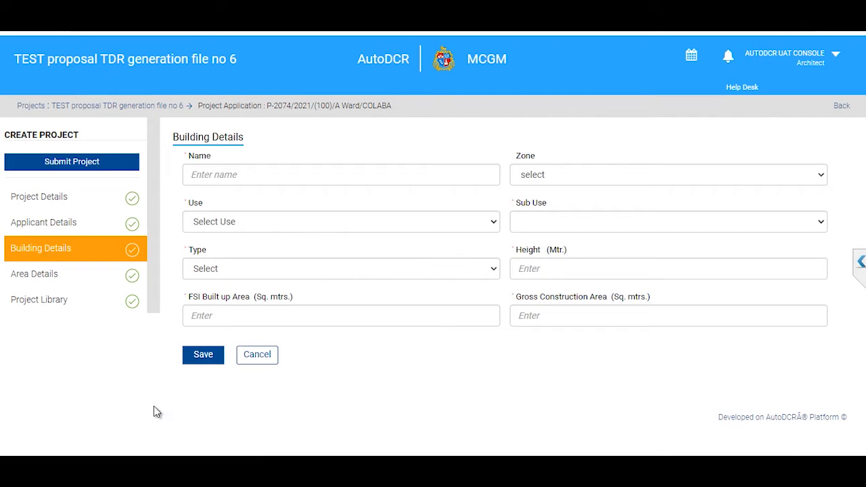
key("alt+Down")
key("Down")
key("Down")
key("Down")
key("Down")
key("Down")
key("Down")
key("Down")
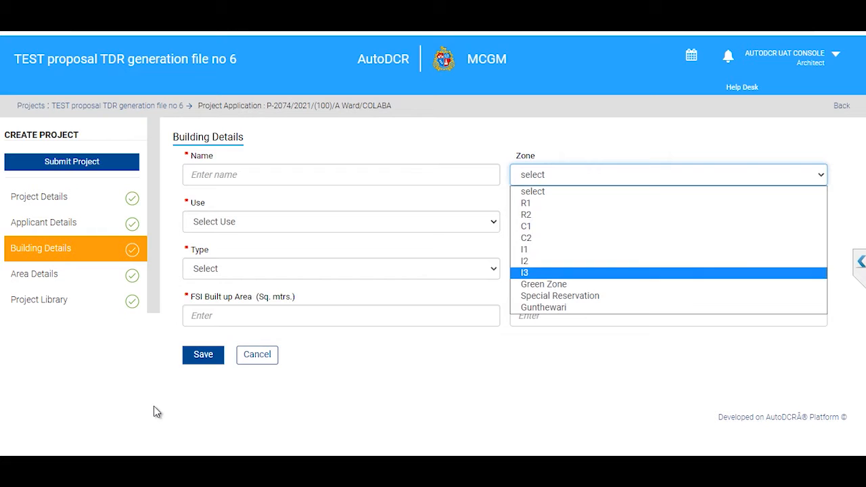
key("Escape")
Look through the available building use options in Building Details
key("Tab")
key("alt+Down")
key("Down")
key("Down")
key("Down")
key("Down")
key("Down")
key("Down")
key("Down")
key("Down")
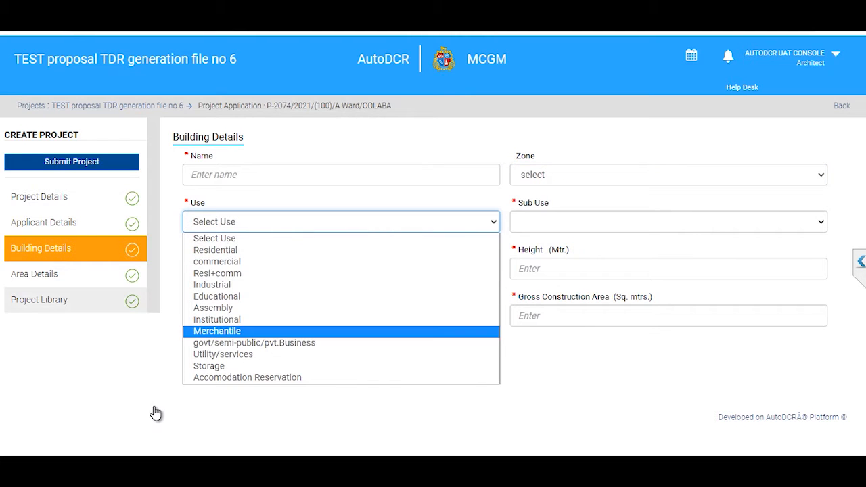
key("Escape")
Open Area Details and review the plot and extract area fields
key("shift+Tab")
key("shift+Tab")
key("Return")
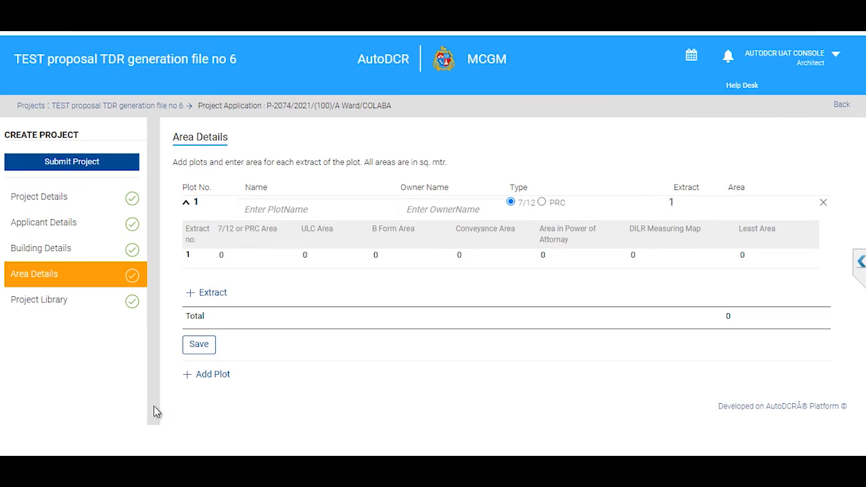
key("Tab")
key("Tab")
key("shift+Tab")
Select TDR Stage I (Letter Of Intent) as the permission type for an application on TDR Generation Demo File no 6
key("Return")
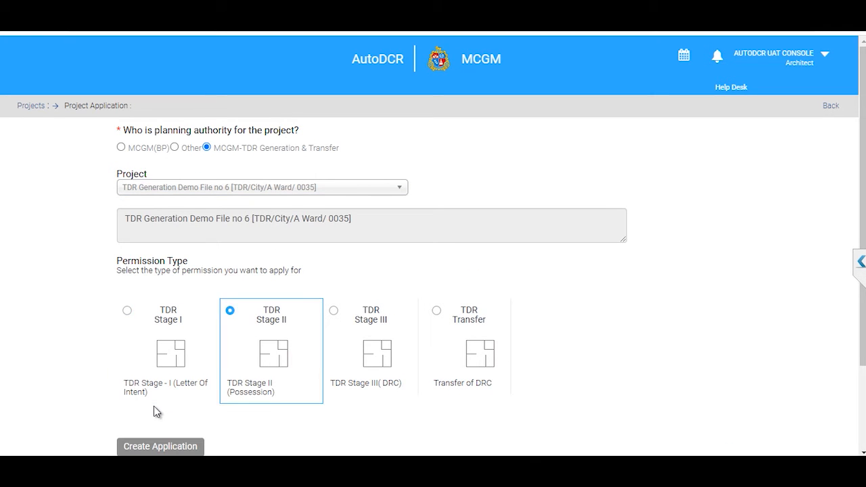
scroll(157, 412, "down", 1)
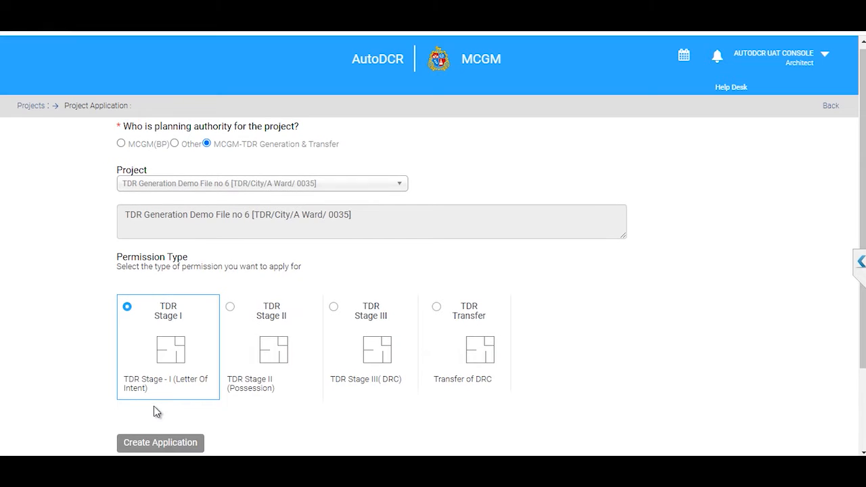
scroll(156, 412, "down", 3)
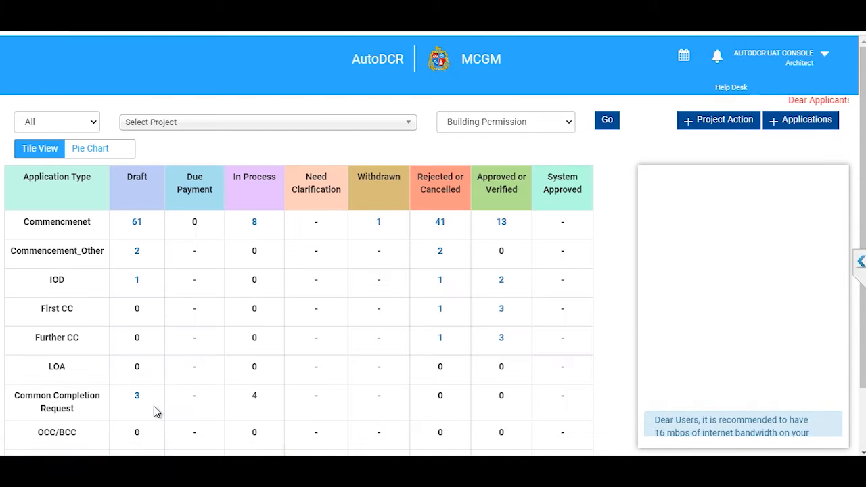
Filter the dashboard to DP(TDR) and open the draft TDR Stage I application for A Ward
left_click(506, 122)
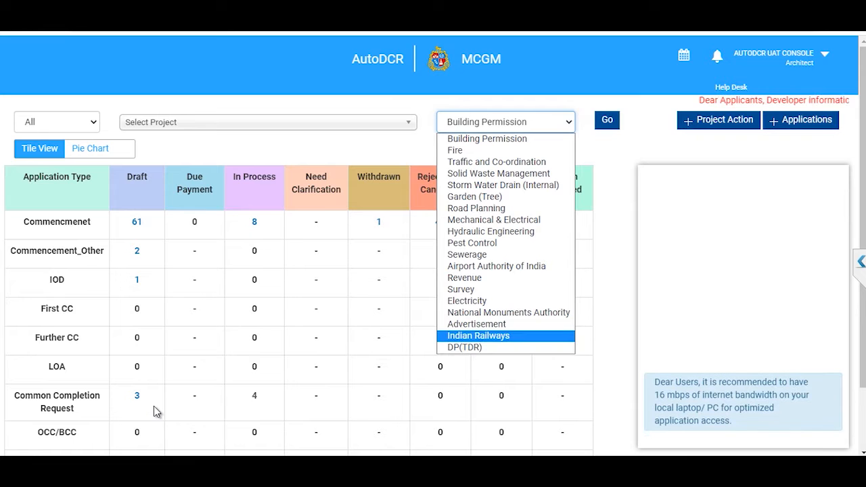
key("Return")
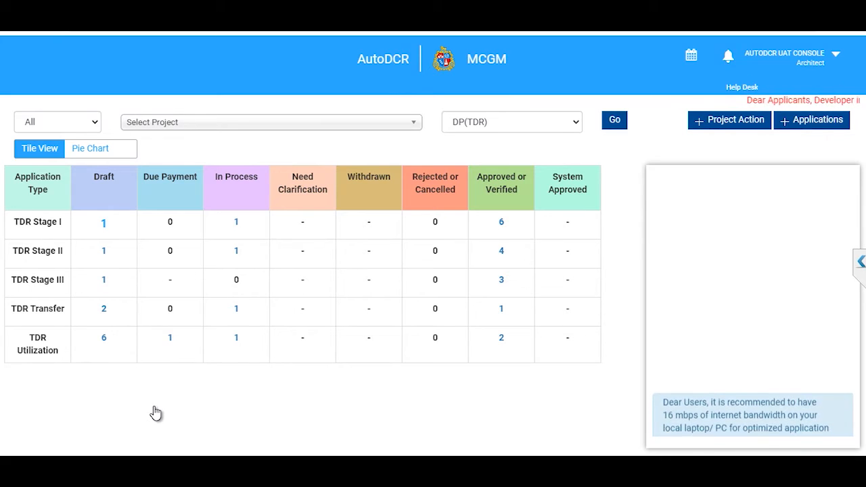
left_click(104, 223)
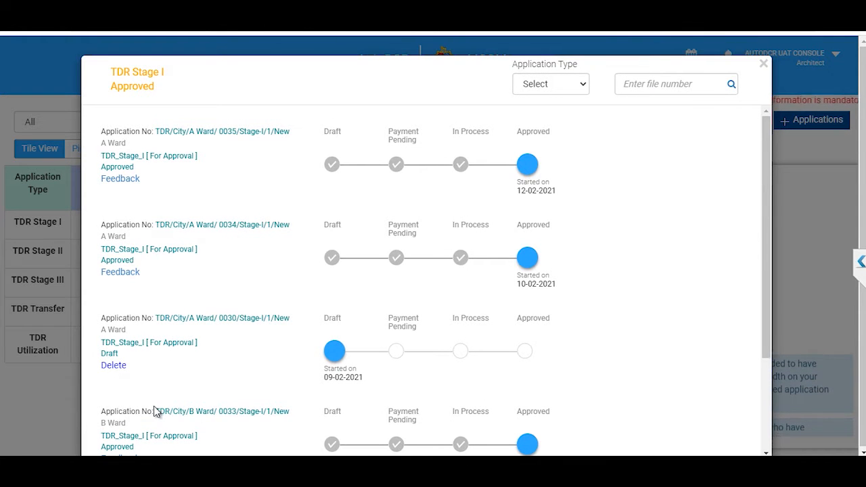
left_click(155, 412)
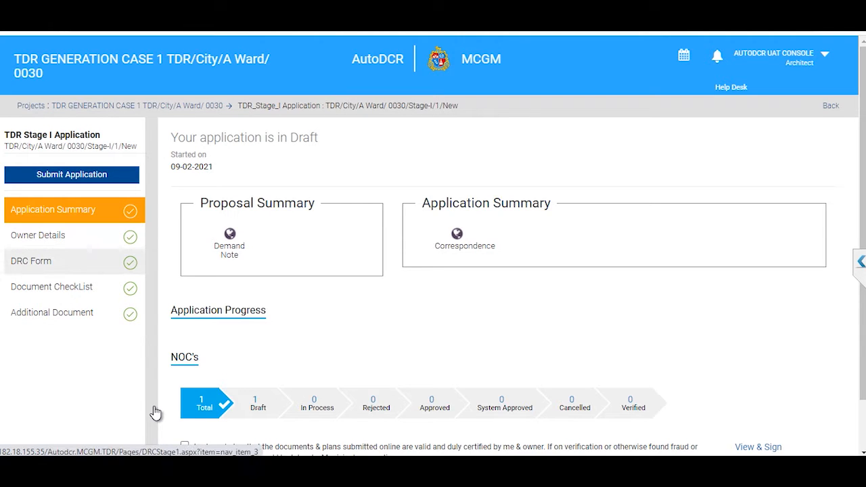
Open the DRC Form and review its Applicant Details, Land Details and DRC Details sections
key("Return")
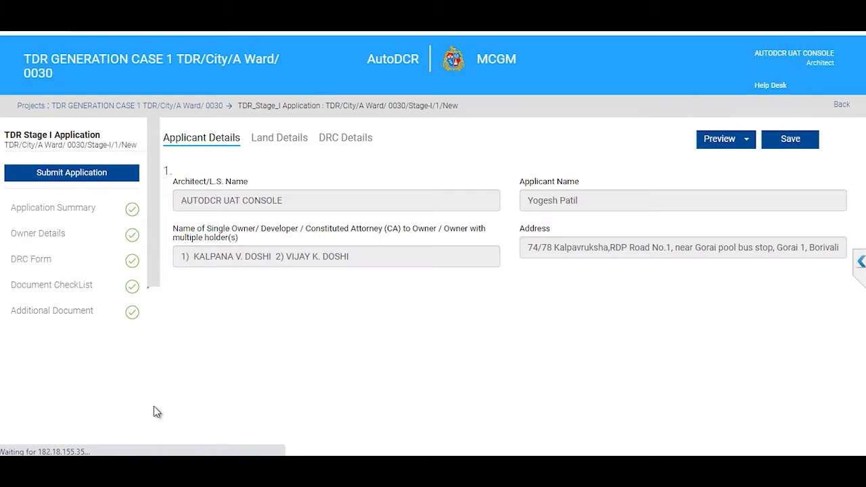
left_click(280, 137)
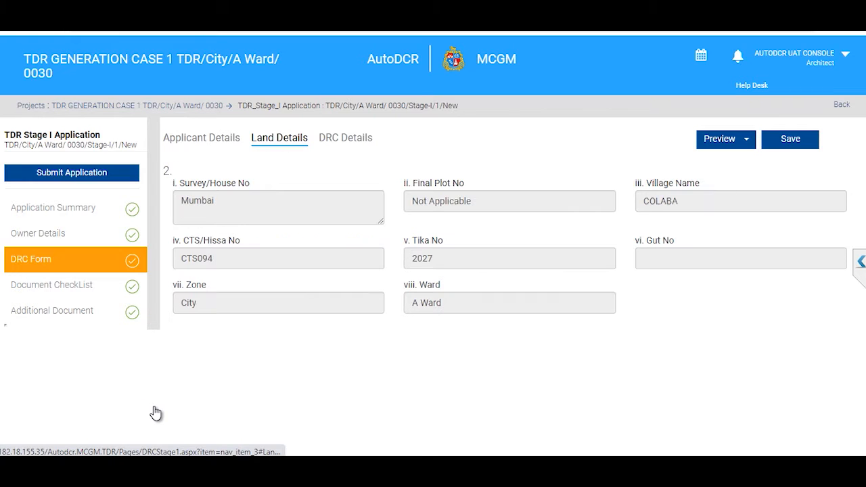
key("shift+Tab")
key("Return")
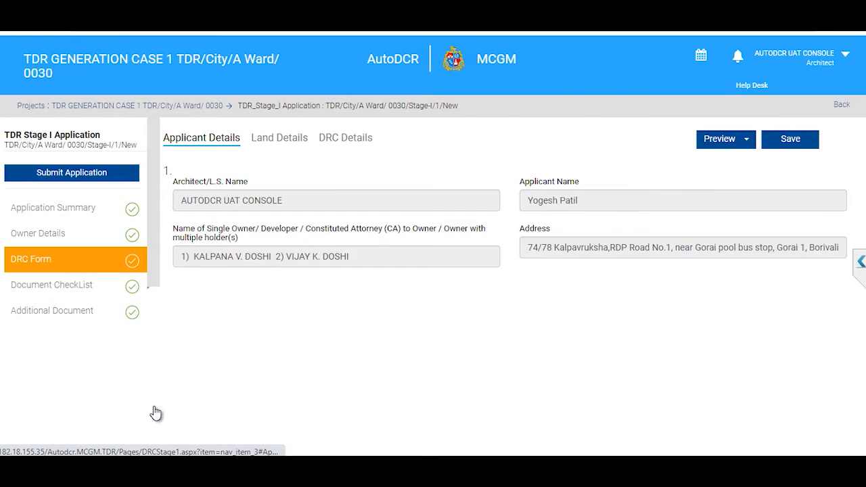
key("Tab")
key("Return")
key("Return")
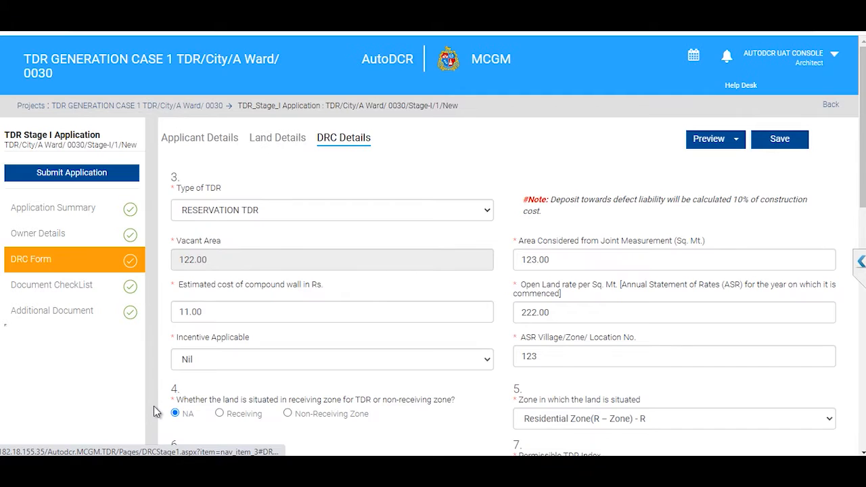
Review the Type of TDR options in DRC Details and keep RESERVATION TDR selected
key("Tab")
key("alt+Down")
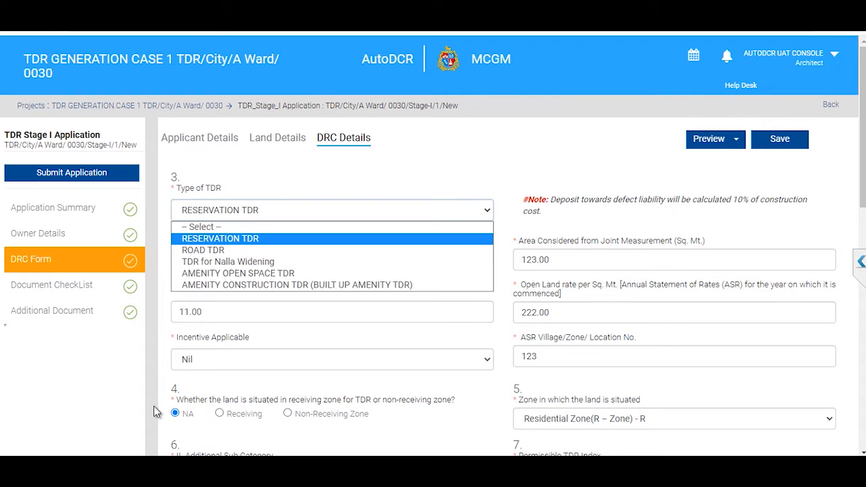
key("Down")
key("Down")
key("Down")
key("Down")
key("Up")
key("Up")
key("Up")
key("Up")
key("Return")
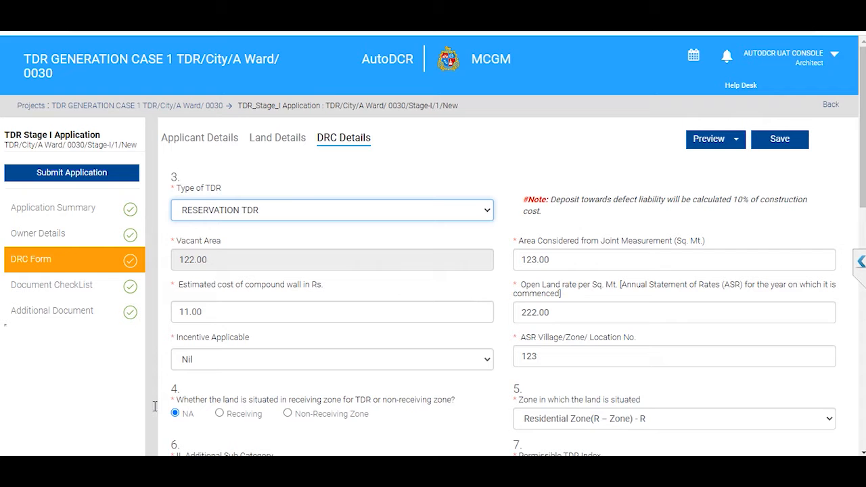
Look through the Incentive Applicable options in DRC Details without changing the selection
scroll(155, 409, "down", 2)
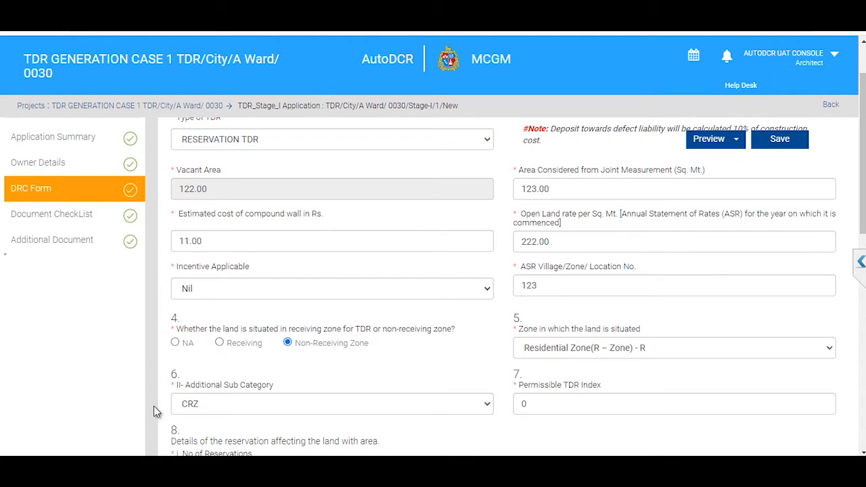
key("alt+Down")
key("Down")
key("Down")
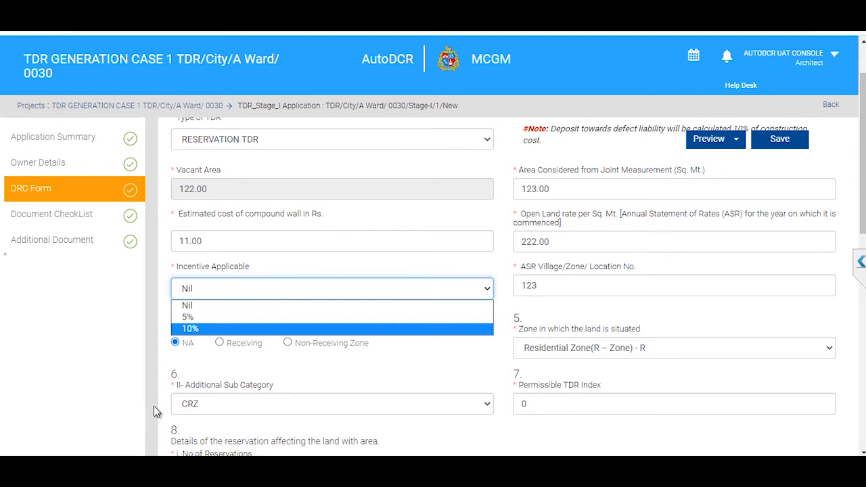
key("Escape")
Set the reservation name in the reservation details table to School
scroll(154, 411, "down", 3)
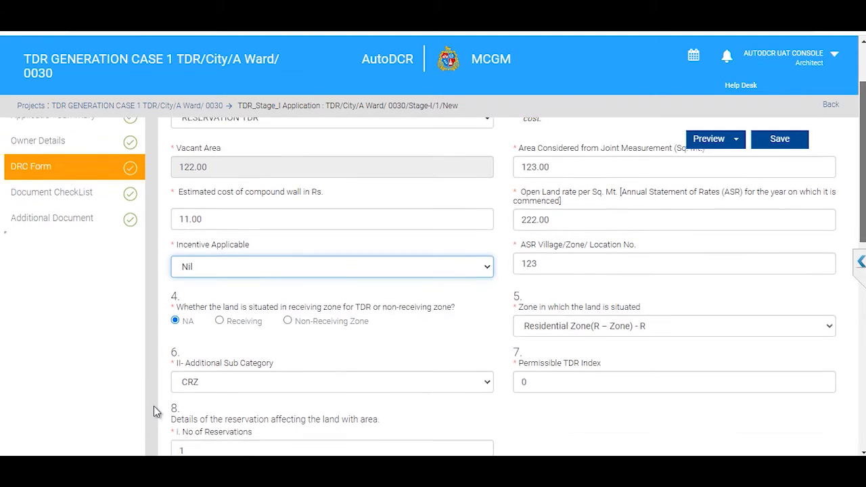
scroll(154, 411, "down", 1)
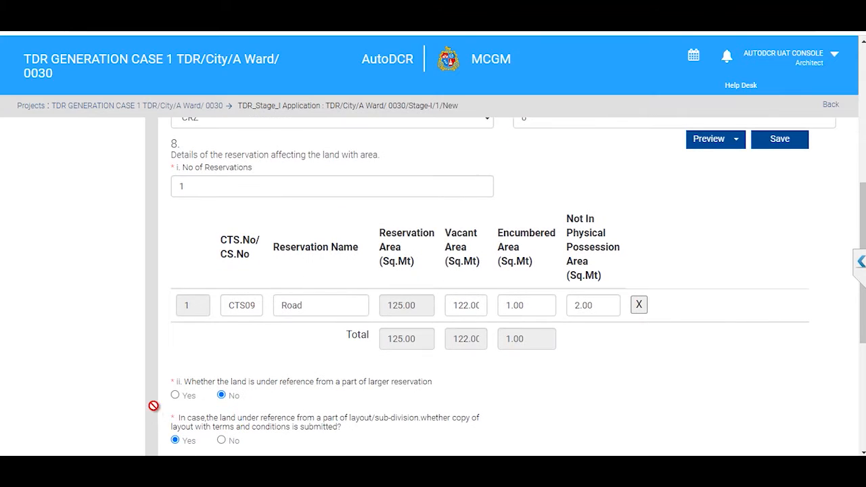
key("ctrl+a")
type("S")
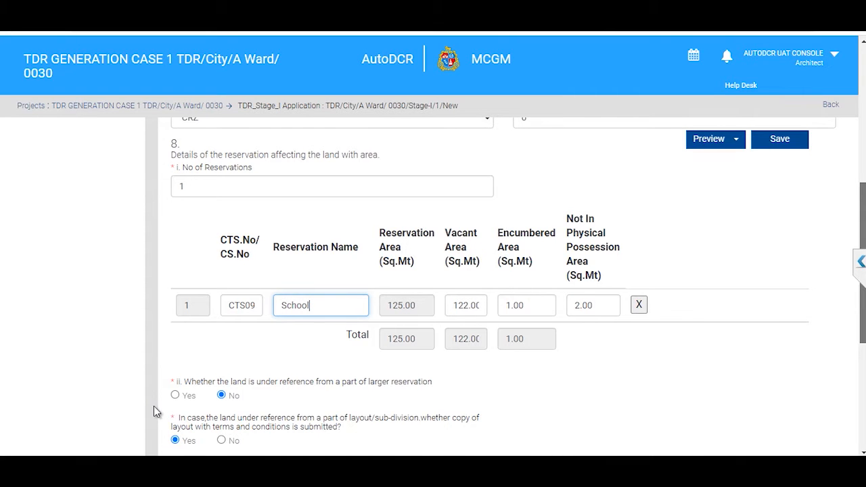
Review the surveyor's statement, nalla, tenure and additional information fields in DRC Details
scroll(154, 411, "down", 3)
scroll(154, 411, "down", 2)
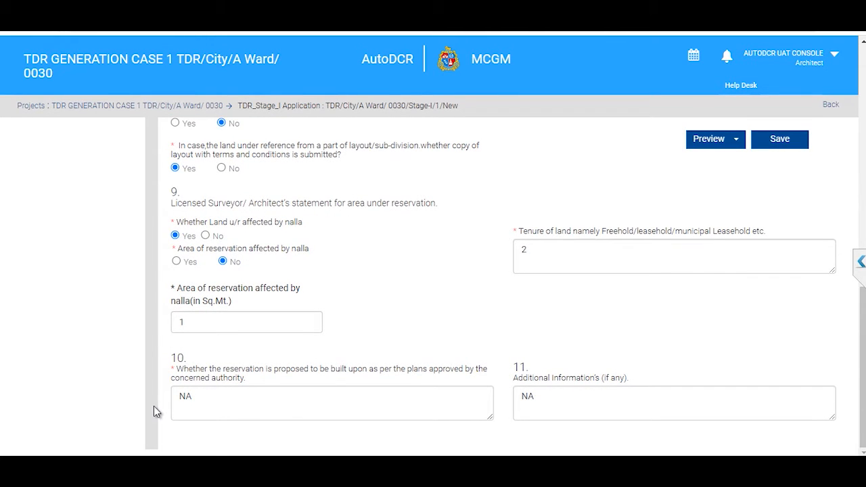
scroll(155, 412, "up", 8)
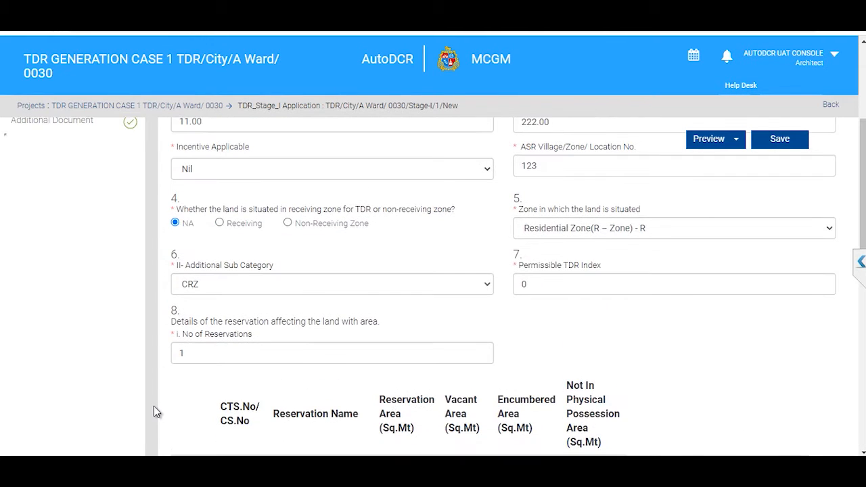
scroll(155, 411, "up", 4)
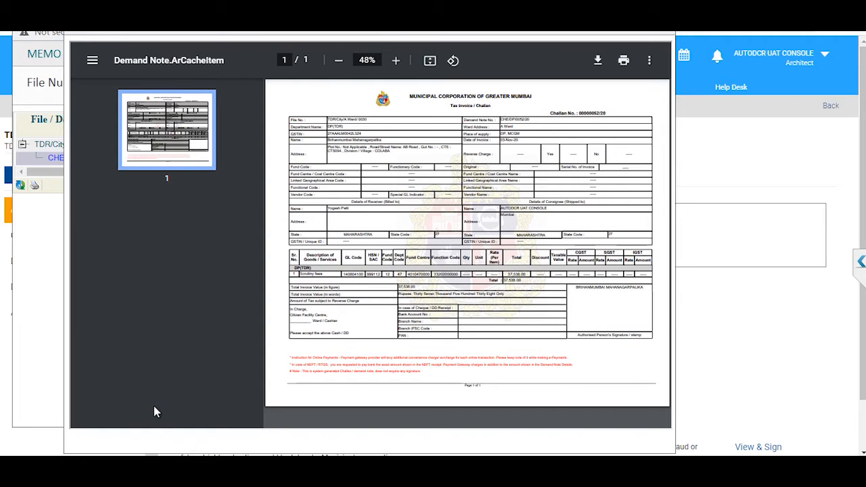
Close the demand note and Memo Details windows and view the in-process TDR Stage I applications on the dashboard
key("ctrl+w")
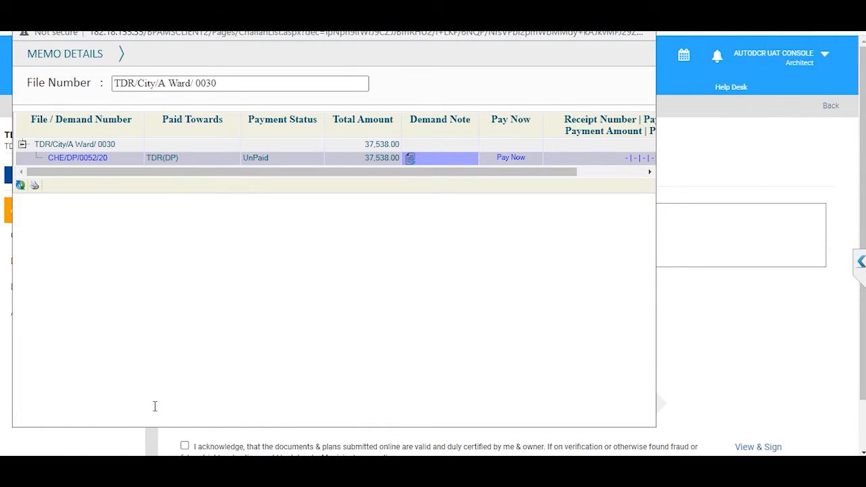
key("ctrl+w")
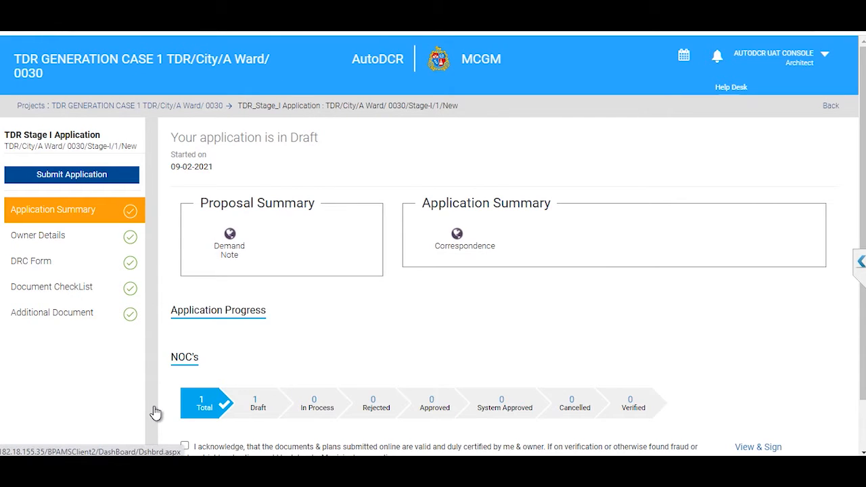
left_click(154, 412)
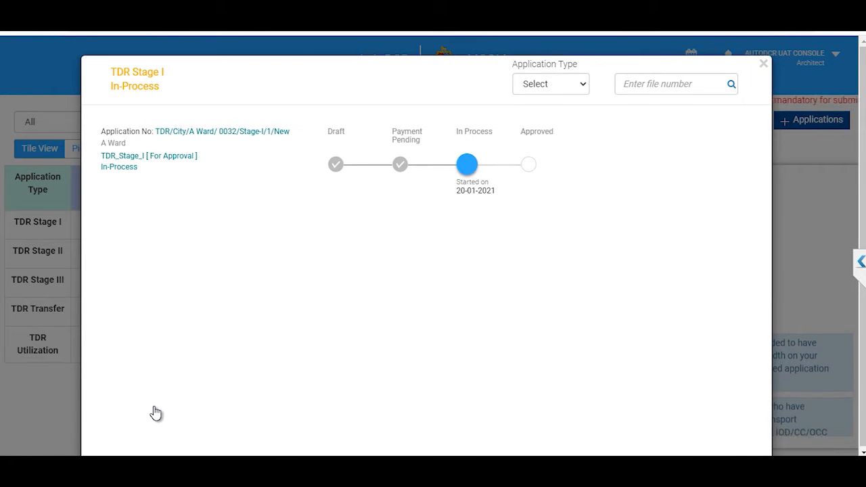
left_click(155, 413)
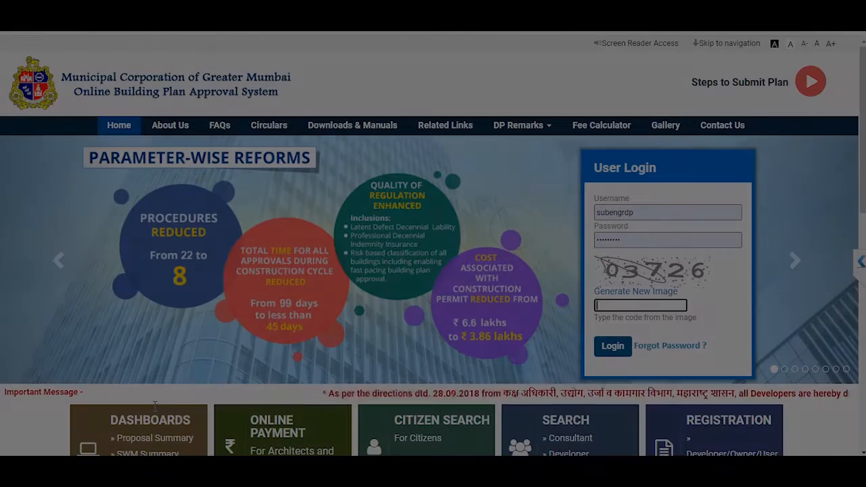
Enter the image verification code to log in as Sub Engineer (DP) and open the in-process TDR Stage I proposal
type("726")
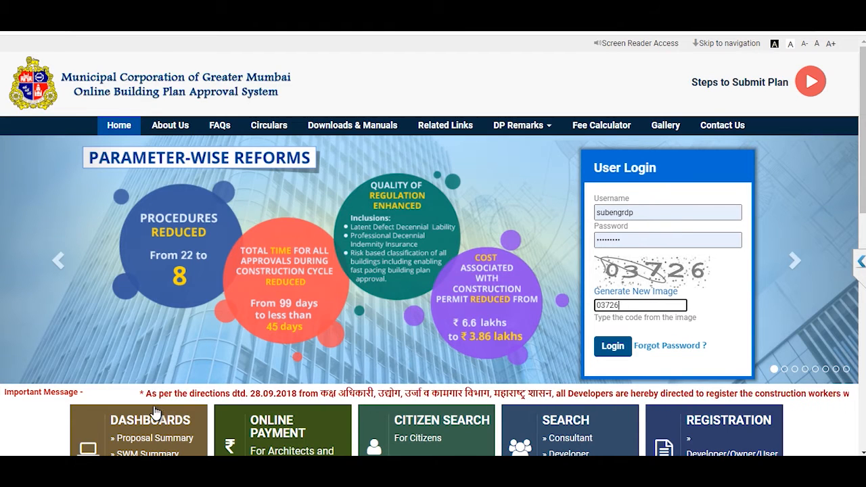
key("Return")
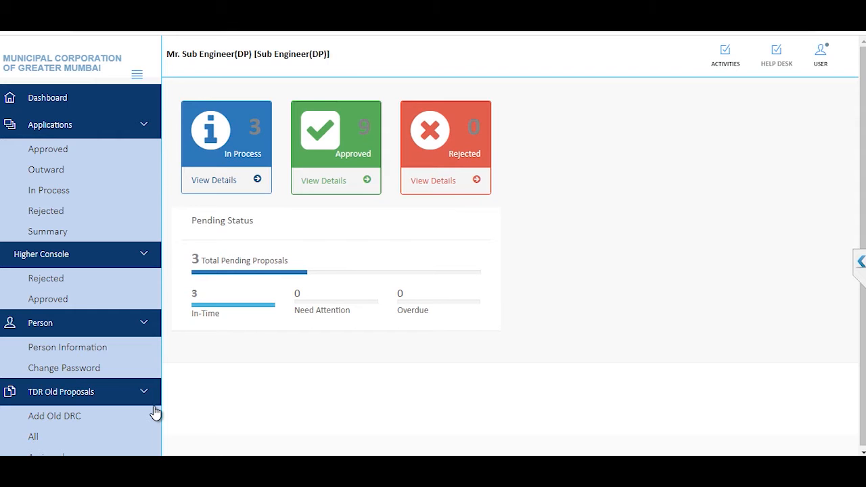
left_click(155, 412)
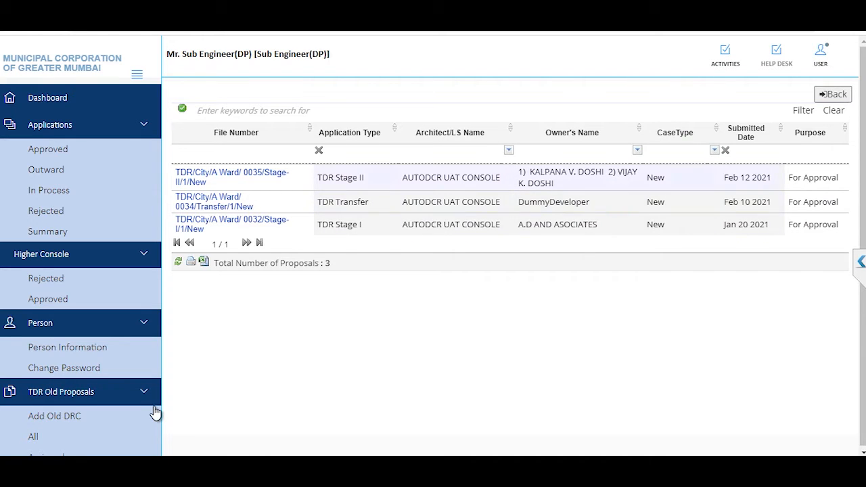
left_click(155, 412)
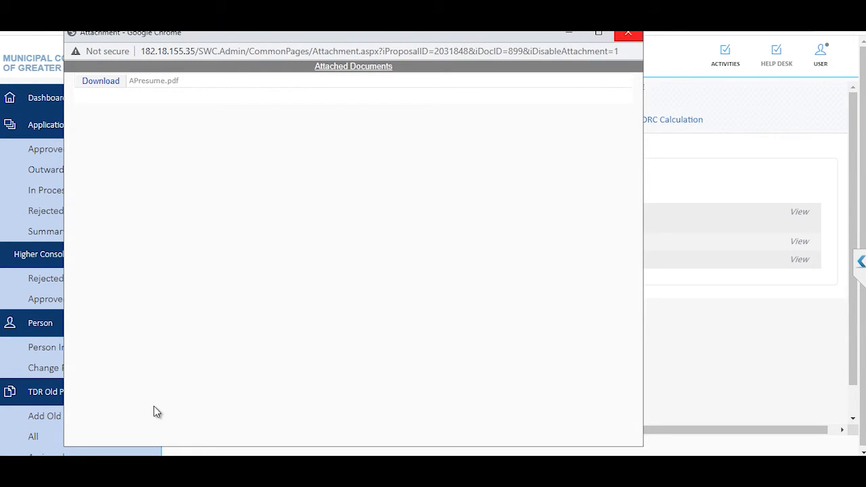
Close the attached document window and open the Land Details and DRC Details sections of the DRC Application
key("ctrl+w")
key("shift+Tab")
key("shift+Tab")
key("shift+Tab")
key("Return")
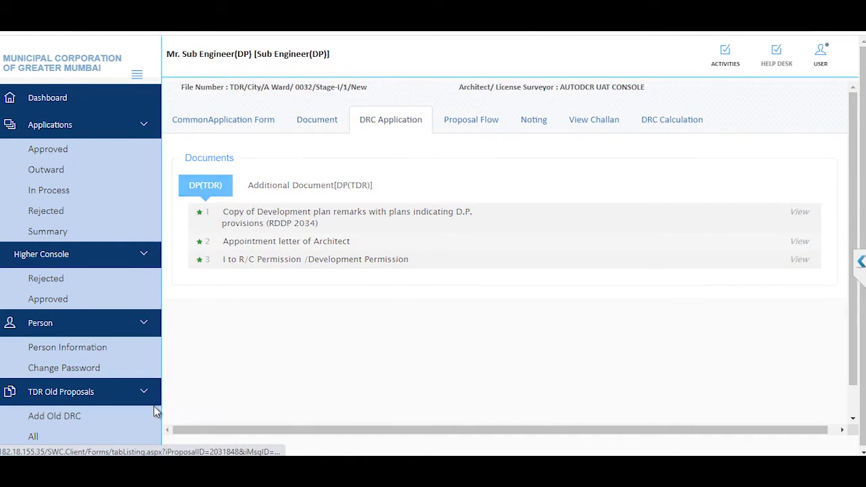
key("Tab")
key("shift+Tab")
key("Return")
key("Tab")
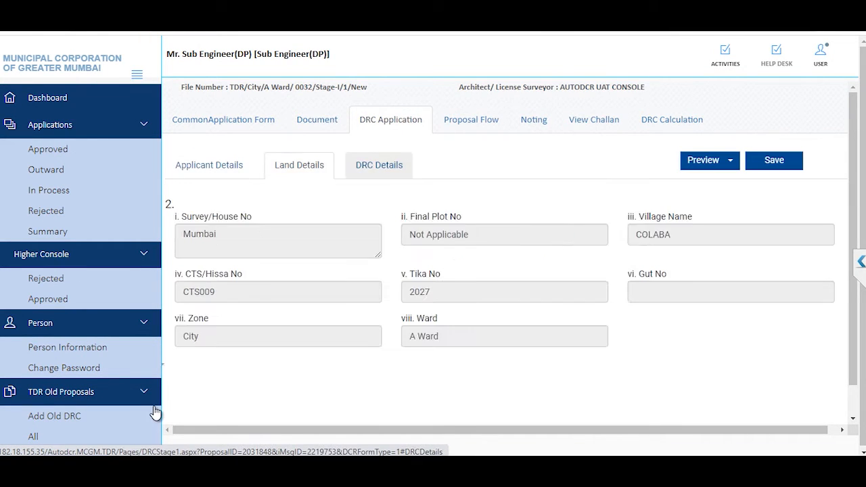
key("Return")
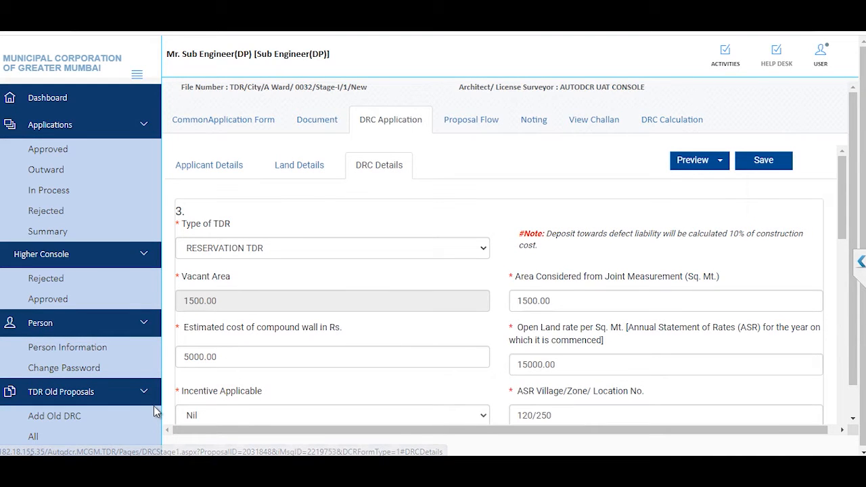
Review all the fields of the proposal's DRC Details and the forms available for preview
key("Down")
key("Down")
key("Down")
key("Down")
key("Down")
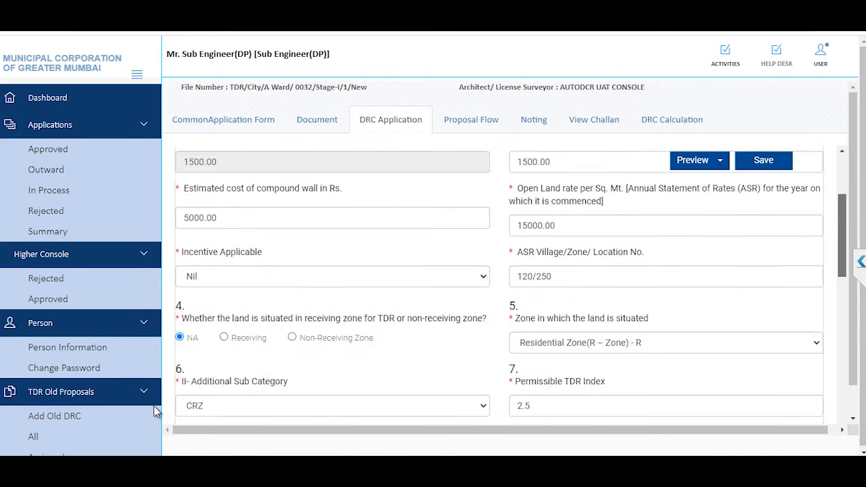
key("Down")
key("Down")
key("Down")
key("Down")
key("Down")
key("Down")
key("Down")
key("Down")
key("Down")
key("Down")
key("Down")
key("Down")
key("Down")
key("Down")
key("Down")
key("Down")
key("Up")
key("Up")
key("Up")
key("Up")
key("Up")
key("Up")
key("Up")
key("Up")
key("Up")
key("Up")
key("Up")
key("Up")
key("Up")
key("Up")
key("Up")
key("Up")
key("Up")
key("Up")
key("Up")
key("Up")
key("Up")
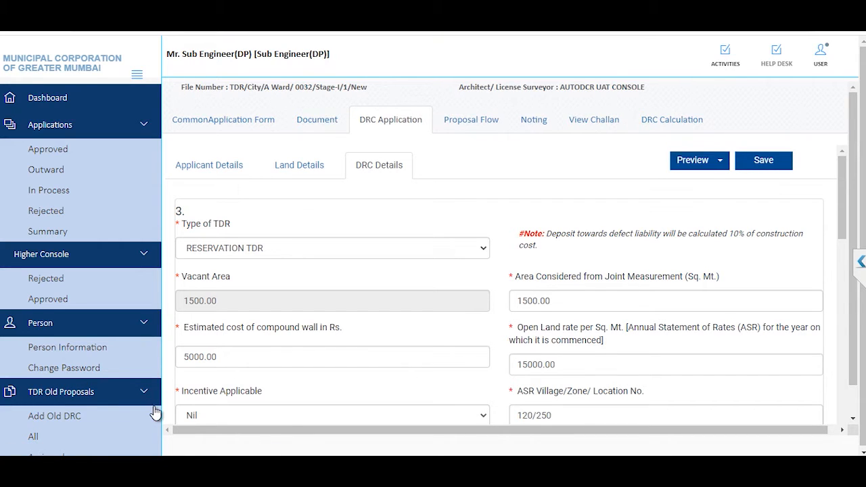
key("Return")
key("Down")
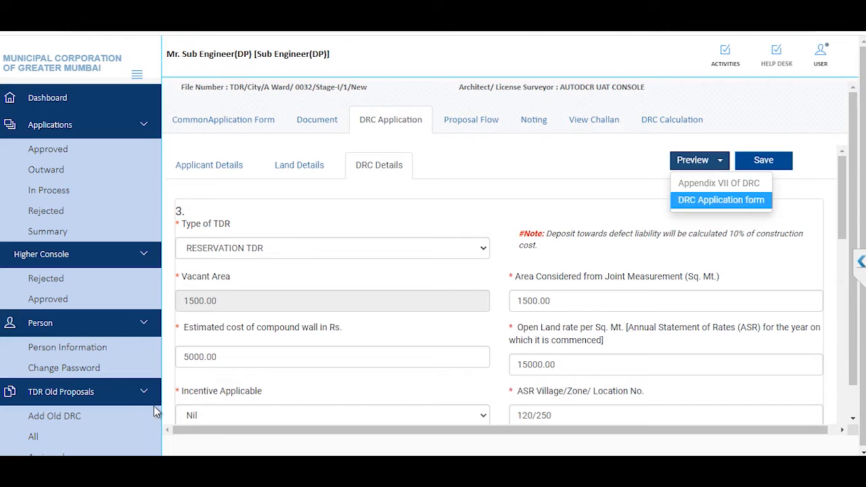
View the TDR Stage I Proposal Flow and the remarks recorded under Noting
key("Tab")
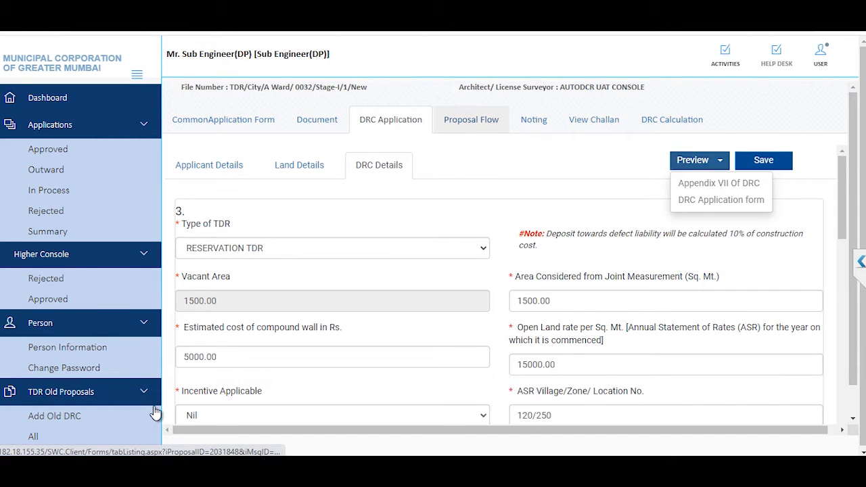
key("Return")
key("Tab")
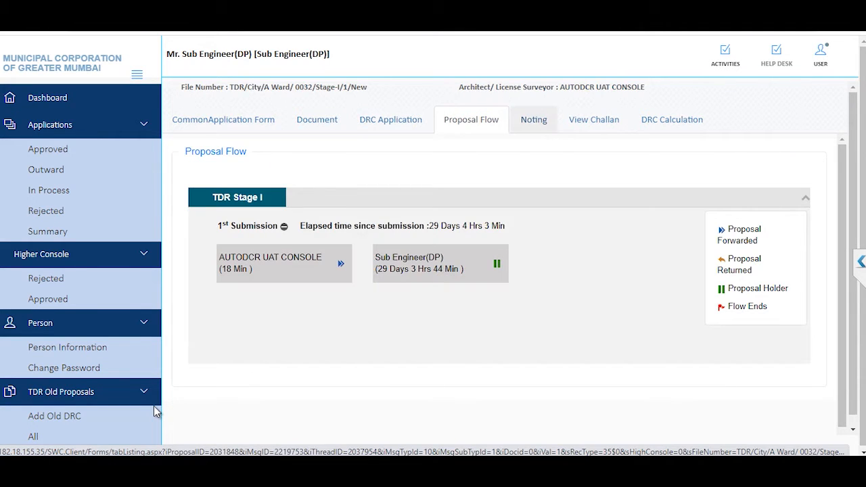
key("Return")
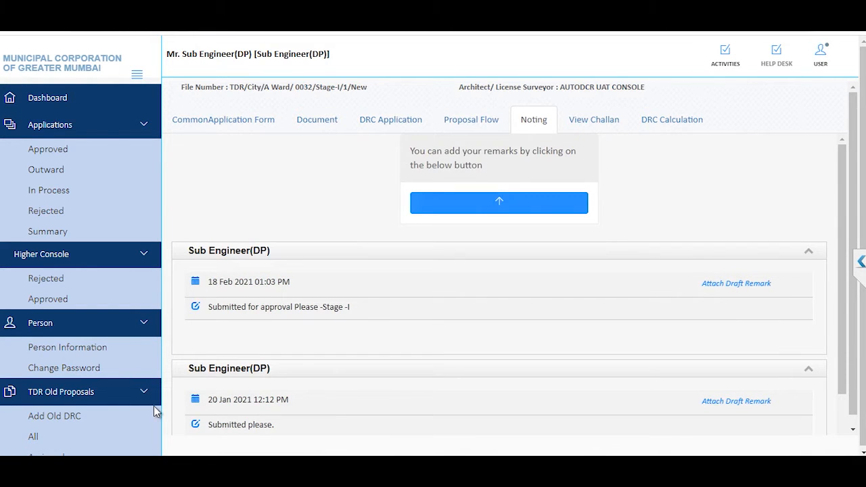
Open the Common Application Form and review the opinion options for each department in the Remarks table
key("shift+Tab")
key("shift+Tab")
key("shift+Tab")
key("shift+Tab")
key("Return")
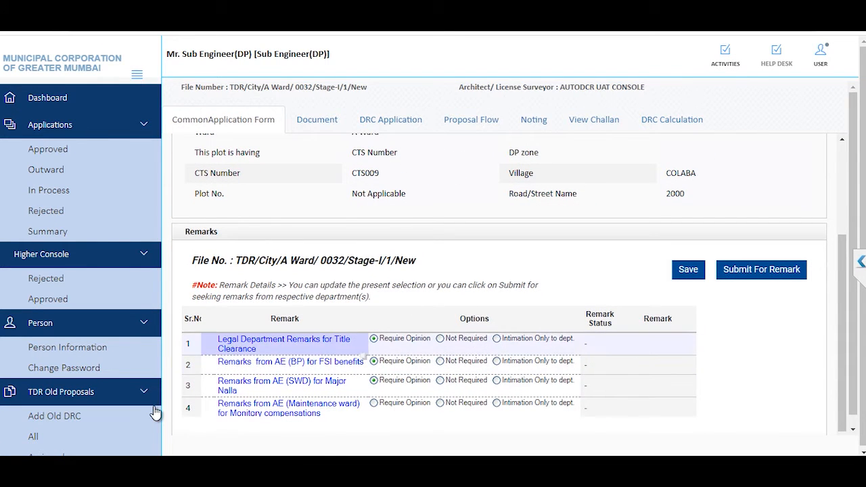
key("Tab")
key("Tab")
key("Tab")
key("Tab")
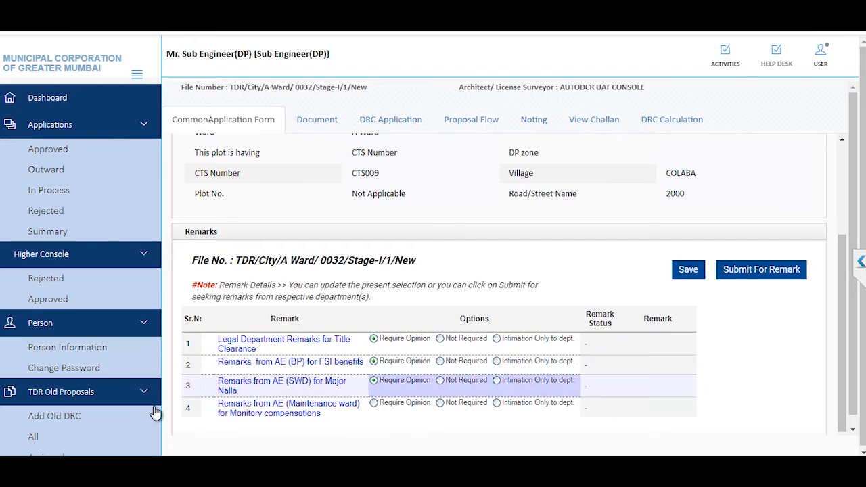
key("Tab")
key("Tab")
key("Tab")
key("Left")
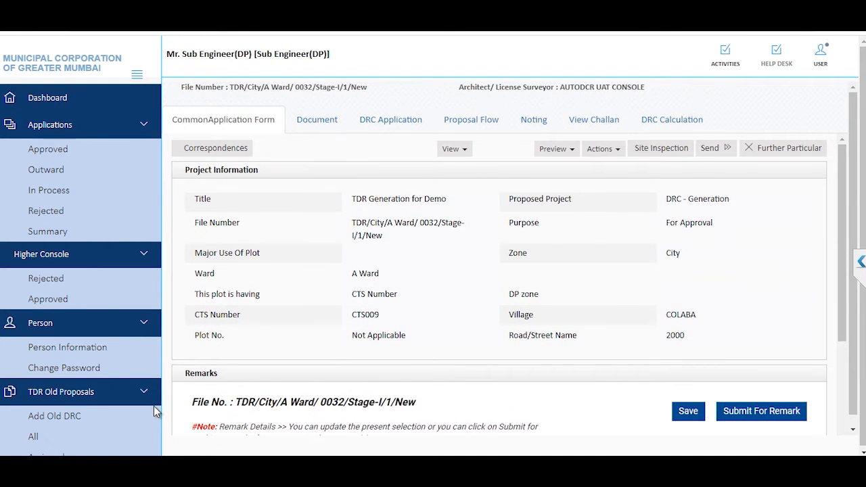
Open the proposal's Site Inspection checklist and review its conditions and remark fields
key("Tab")
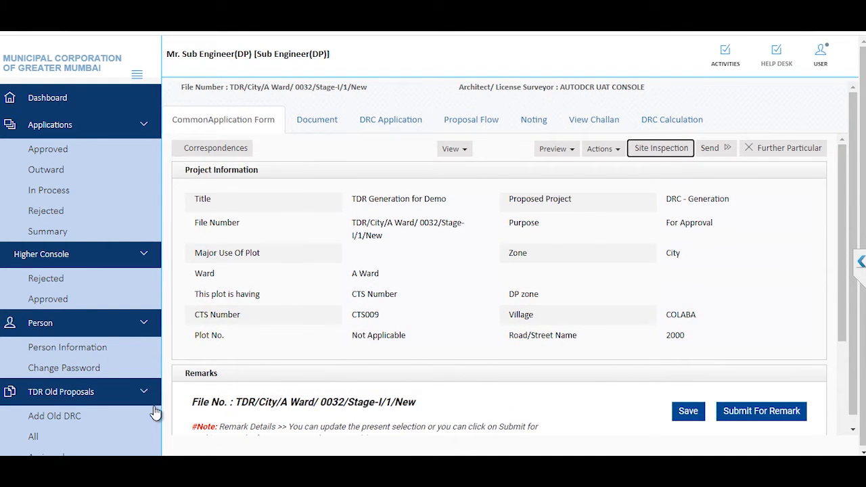
key("Return")
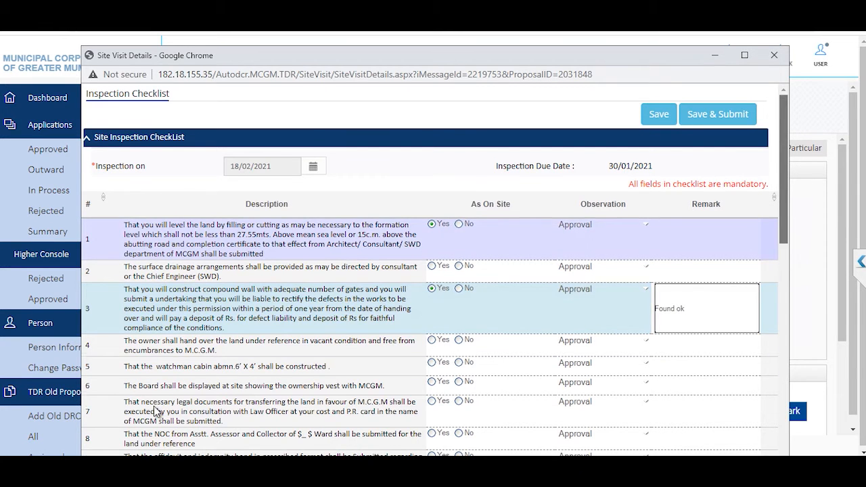
scroll(156, 410, "down", 3)
scroll(155, 411, "down", 2)
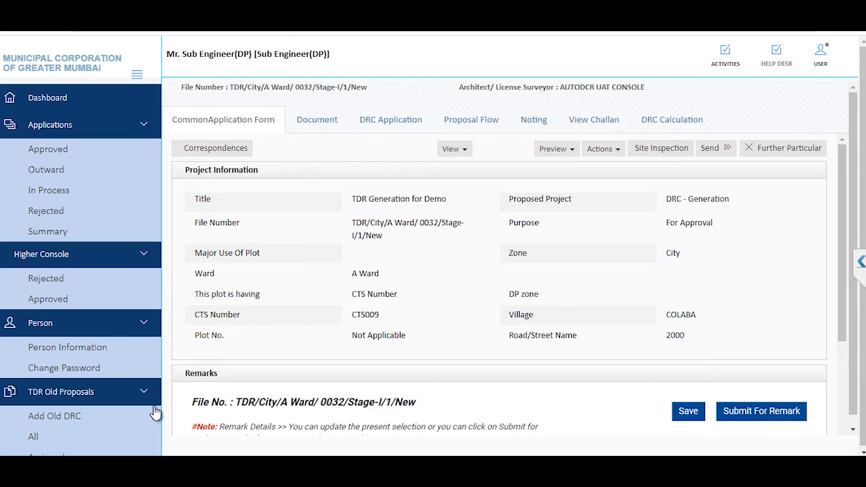
Open the LOI Conditions of the TDR Stage I proposal
left_click(603, 149)
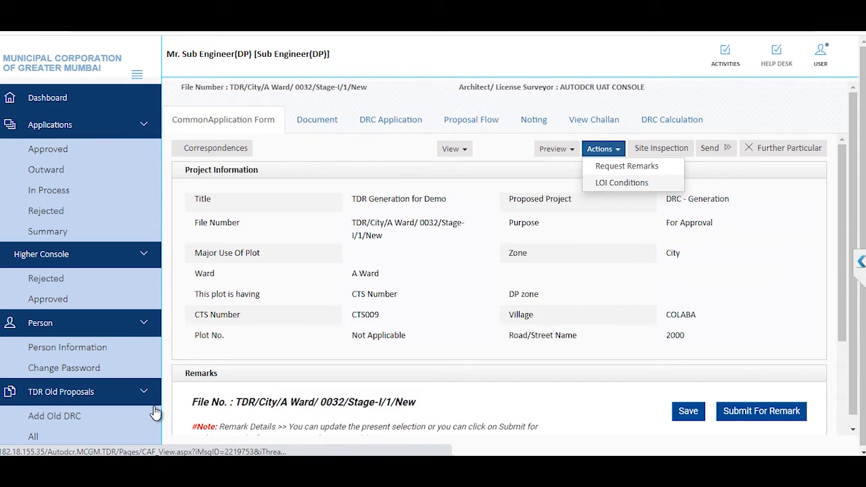
left_click(621, 182)
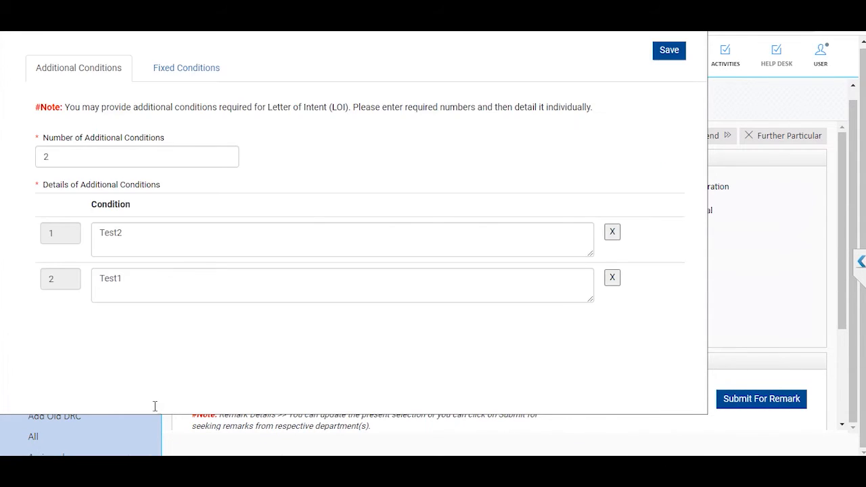
Set the number of additional LOI conditions to 5 and close the conditions form without saving
key("shift+Tab")
key("Return")
key("Tab")
type("5")
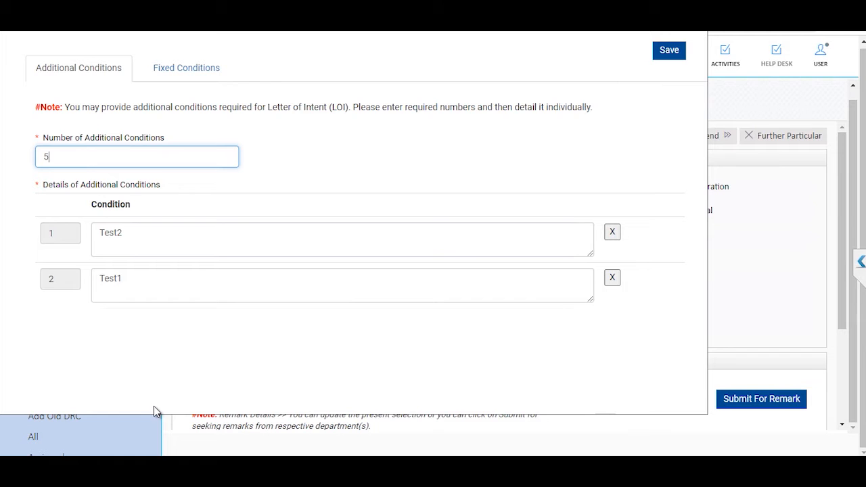
key("Tab")
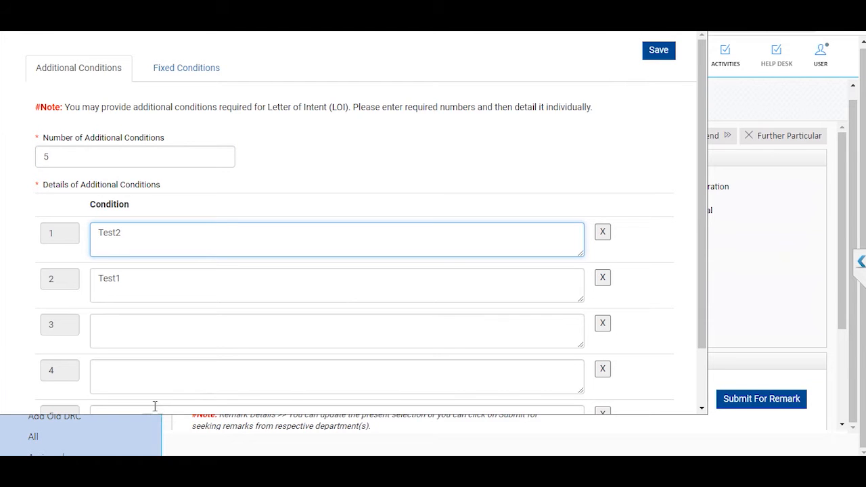
key("Escape")
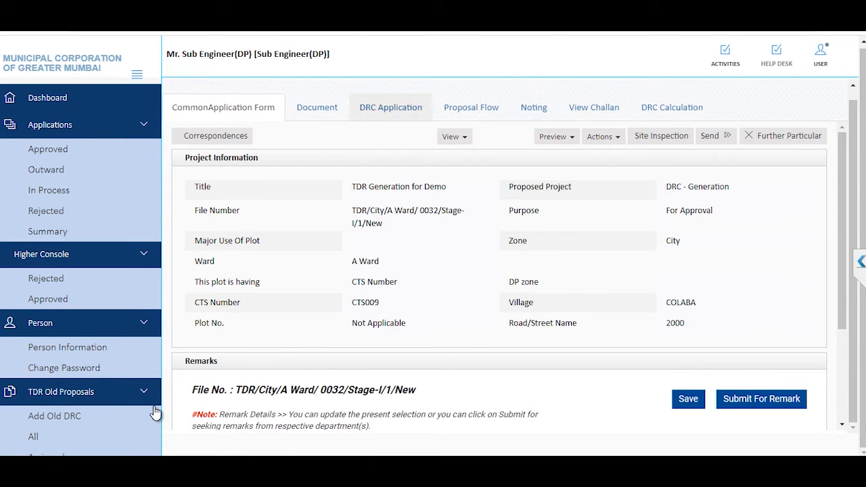
Open the proposal's Correspondences window, review its message options and close it
key("Return")
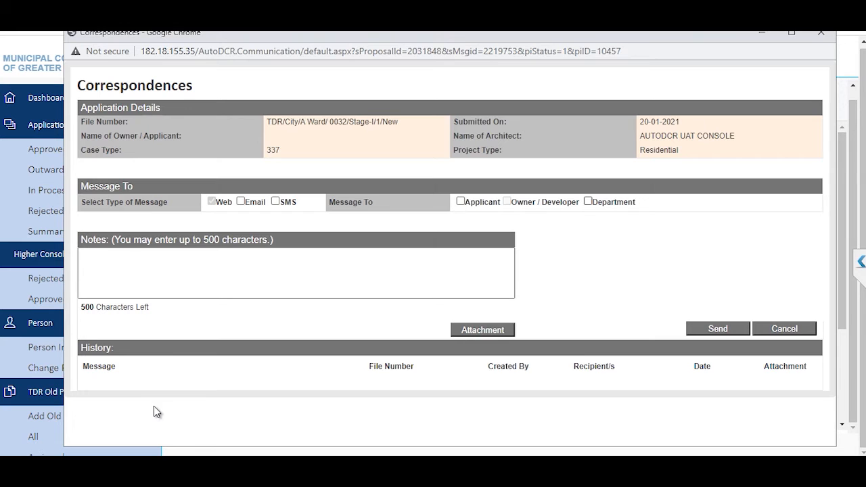
key("alt+F4")
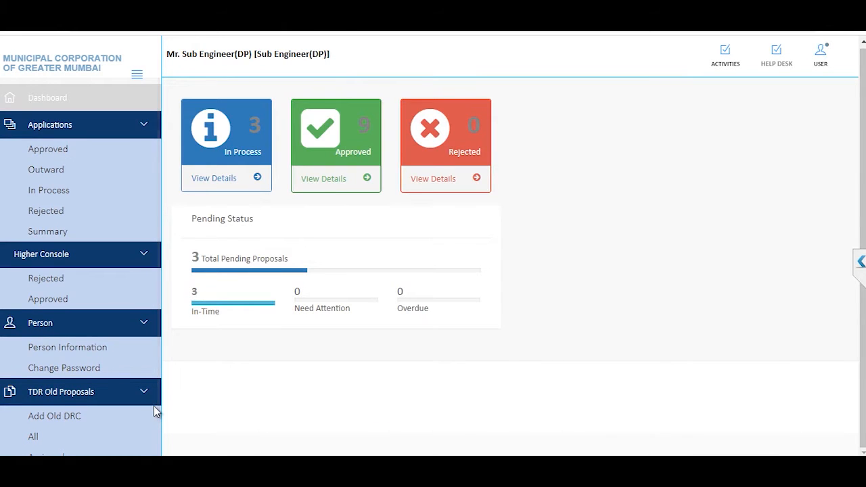
List the approved proposals and open the TDR Stage I proposal TDR/City/B Ward/ 0033/Stage-I/1/New
left_click(155, 414)
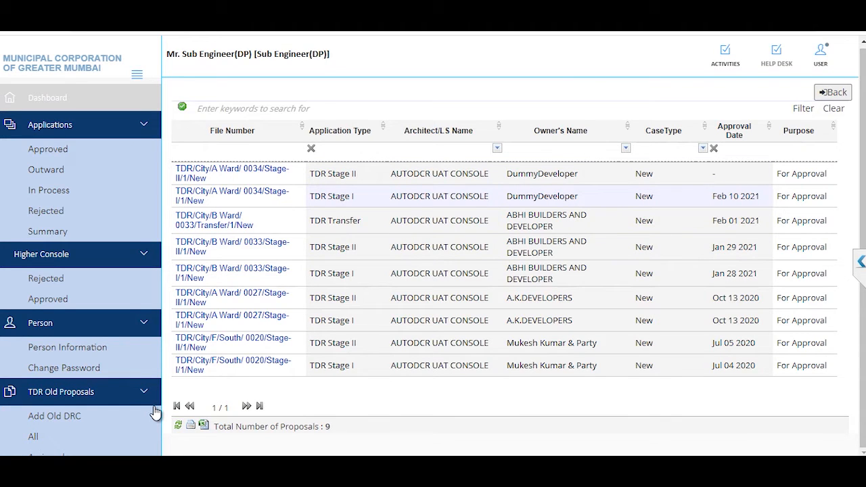
key("Down")
key("Down")
key("Down")
key("Return")
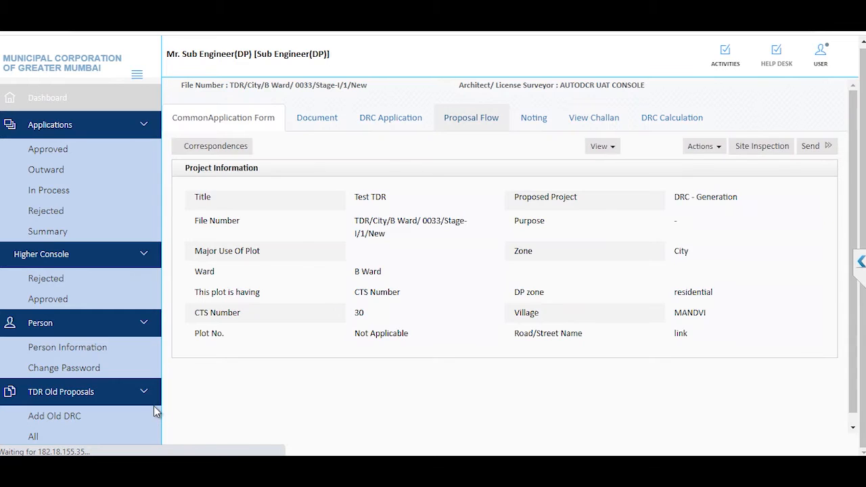
Open the Noting of the B Ward 0033 proposal and review the remarks recorded by each engineer
key("shift+Tab")
key("shift+Tab")
key("Return")
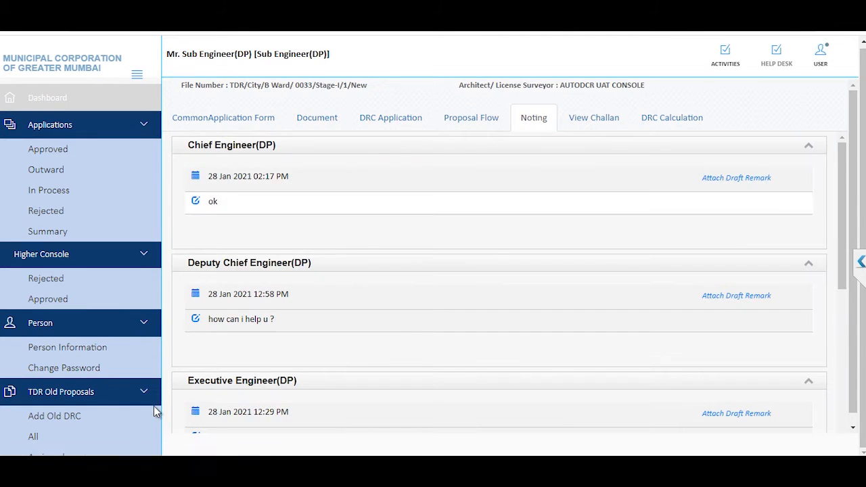
key("Down")
key("Down")
key("Down")
key("Down")
key("Down")
key("Down")
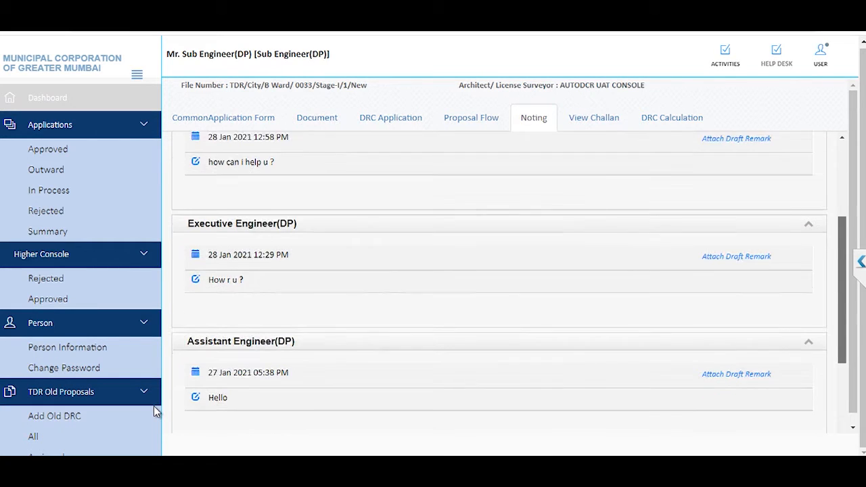
key("Down")
key("Down")
key("Down")
key("Down")
key("Down")
key("Up")
key("Up")
key("Up")
key("Up")
key("Up")
key("Up")
key("Up")
key("Up")
key("Up")
key("Up")
key("Up")
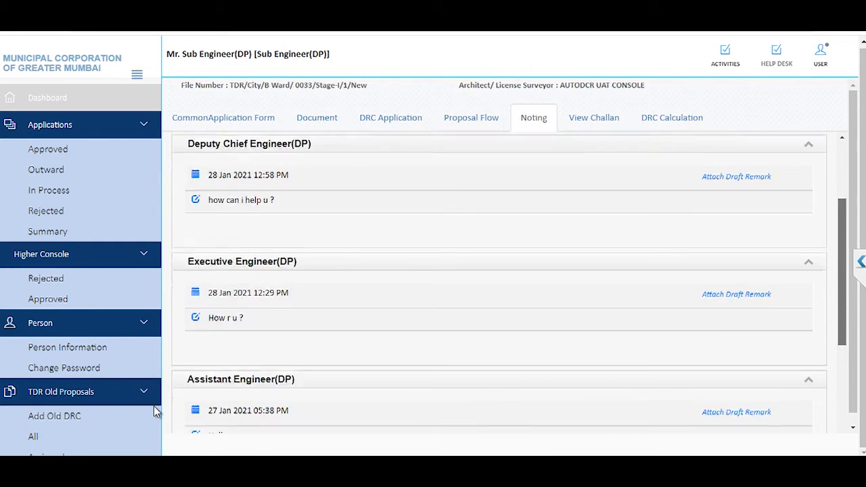
Return to the Common Application Form and check the available actions and viewable documents of the approved proposal
key("Tab")
key("shift+Tab")
key("shift+Tab")
key("shift+Tab")
key("shift+Tab")
key("shift+Tab")
key("Return")
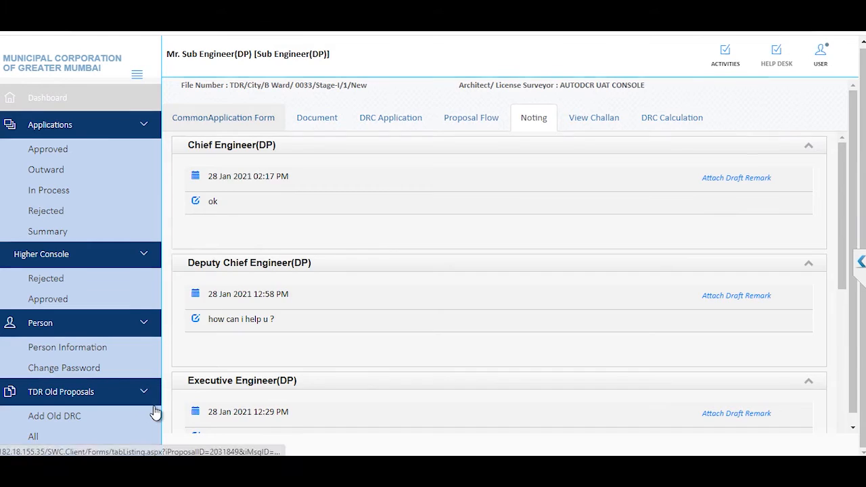
key("Return")
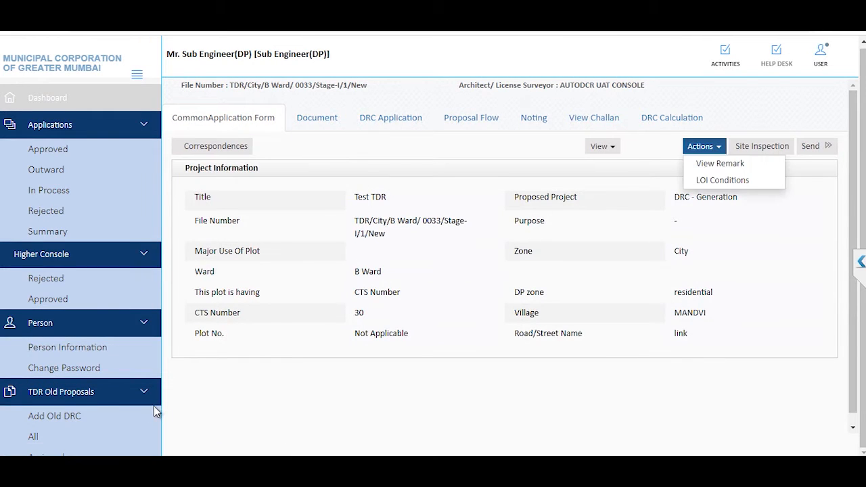
key("shift+Tab")
key("Return")
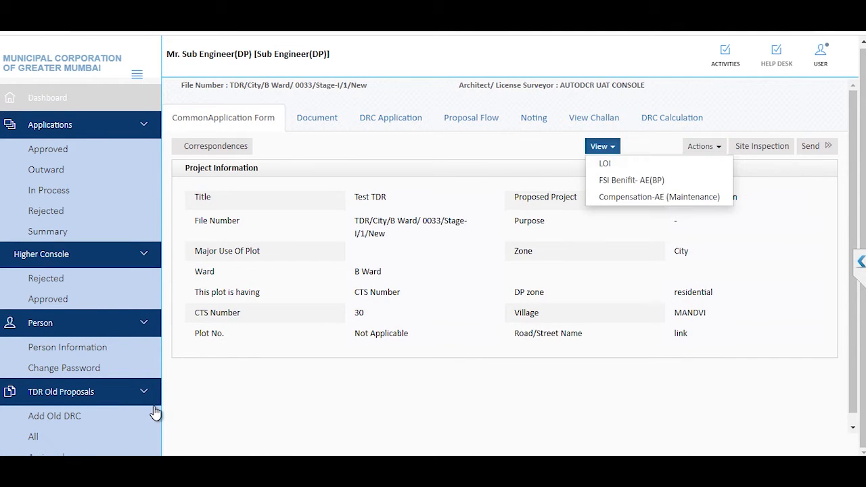
Open the approved proposal's Letter of Intent, view it in full screen and close it
key("Tab")
key("Tab")
key("Tab")
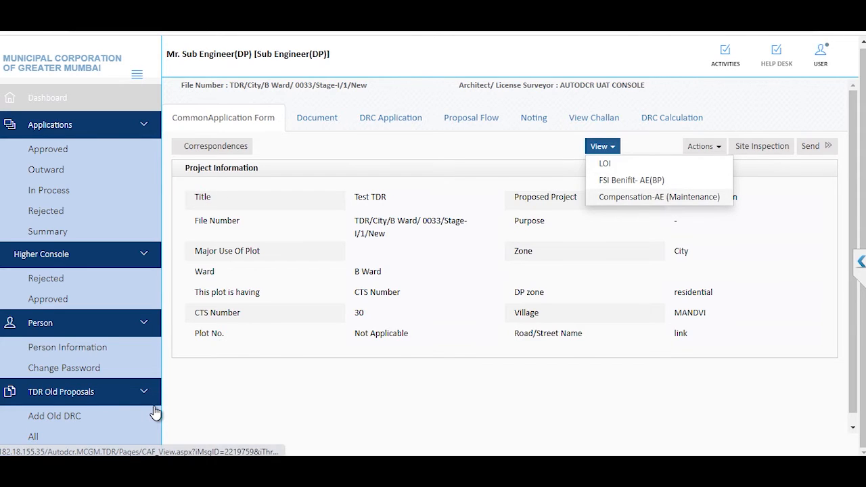
key("Return")
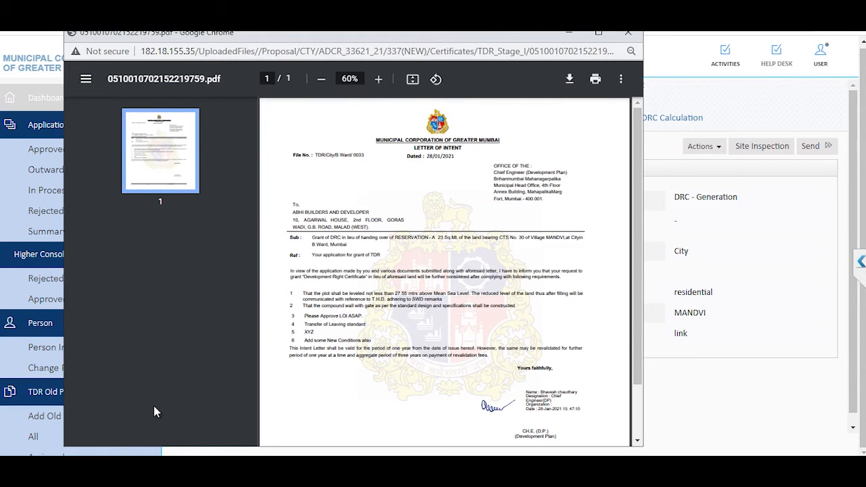
key("F11")
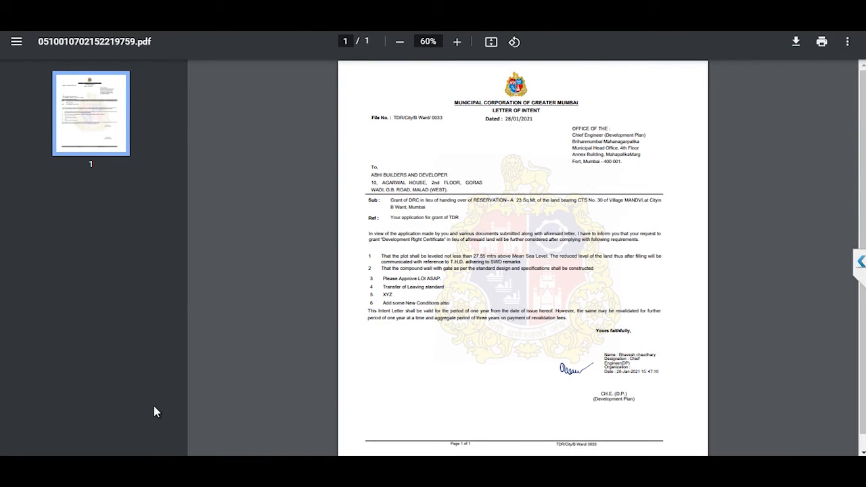
key("Return")
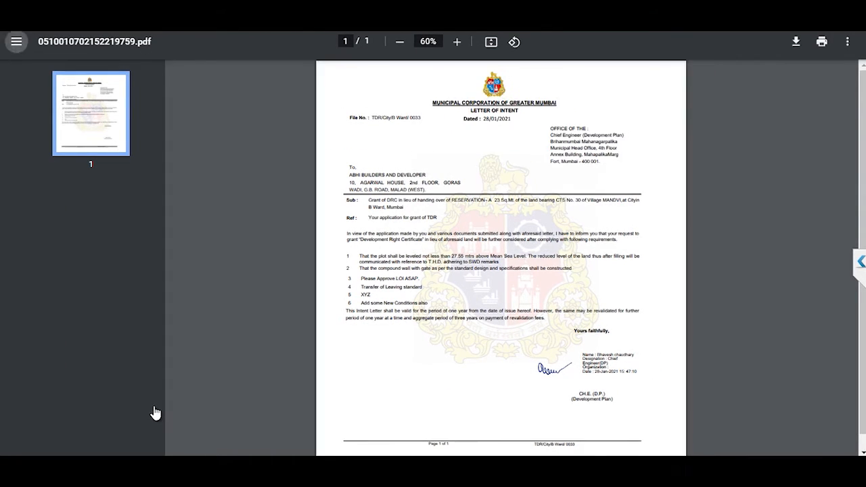
key("ctrl+w")
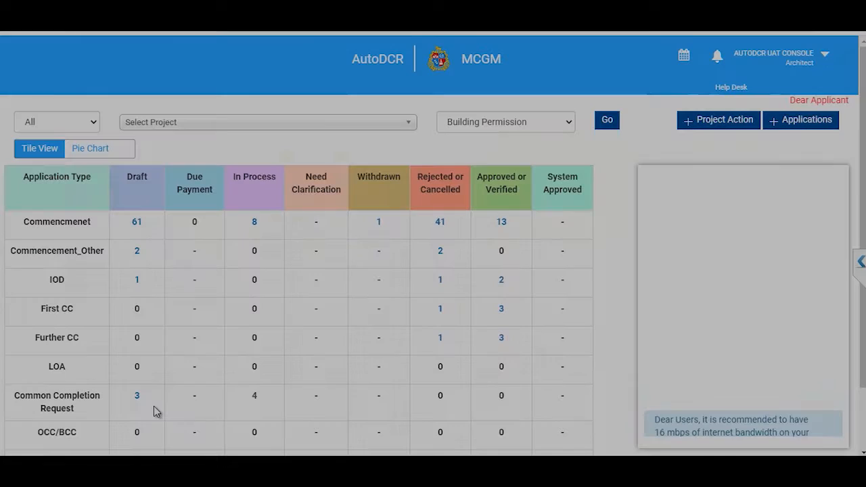
Filter the architect's application dashboard by the DP(TDR) department
key("alt+Down")
key("Down")
key("Down")
key("Down")
key("Down")
key("Down")
key("Down")
key("Down")
key("Down")
key("Down")
key("Down")
key("Down")
key("Down")
key("Down")
key("Down")
key("Down")
key("Down")
key("Down")
key("Down")
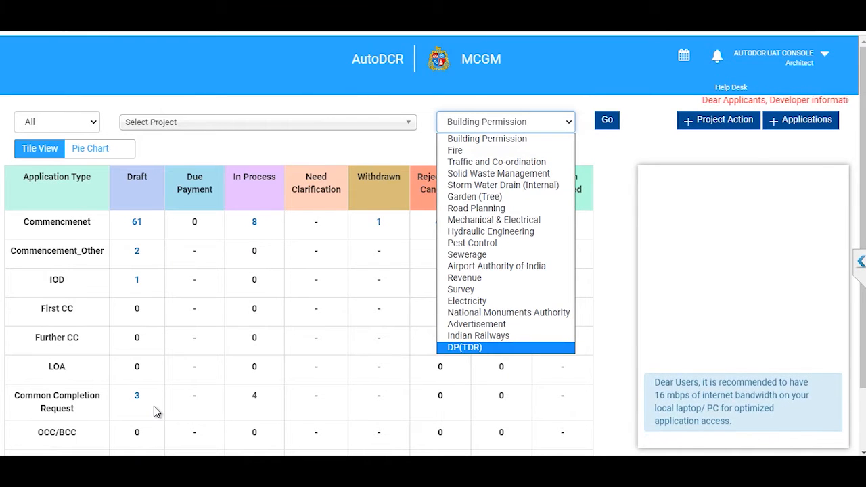
key("Return")
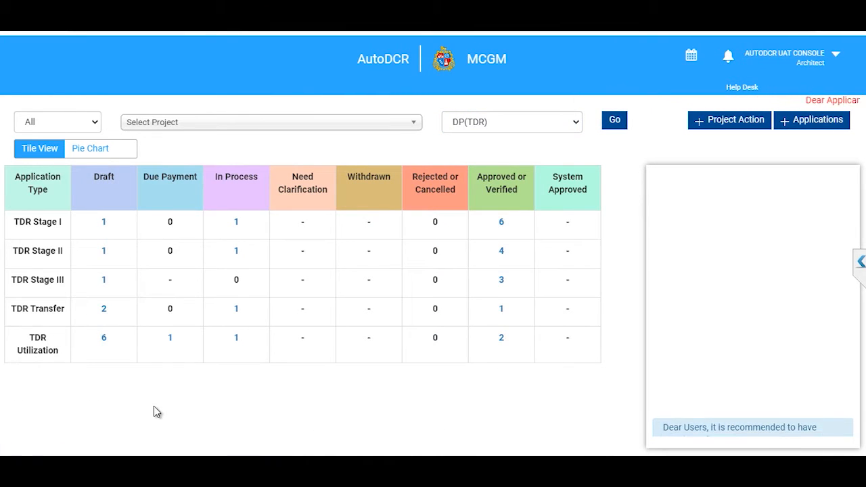
Open the approved B Ward 0033 TDR Stage I application and review its Letter of Intent and DRC Calculation
key("Return")
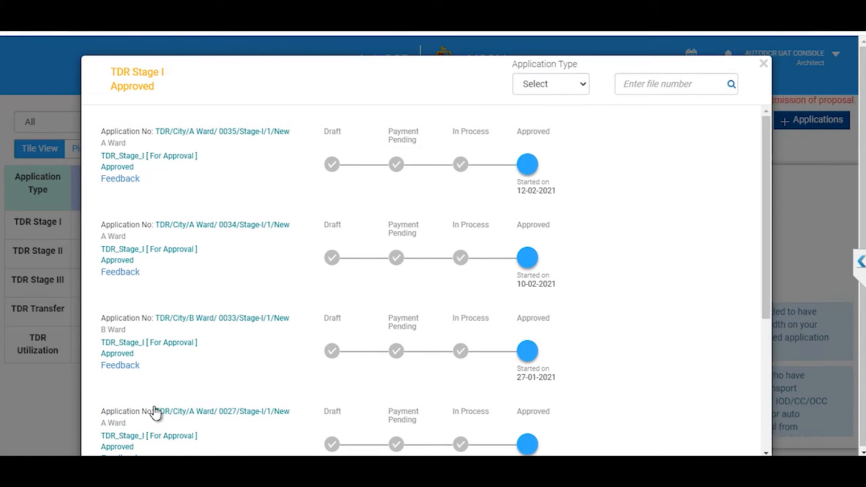
left_click(155, 412)
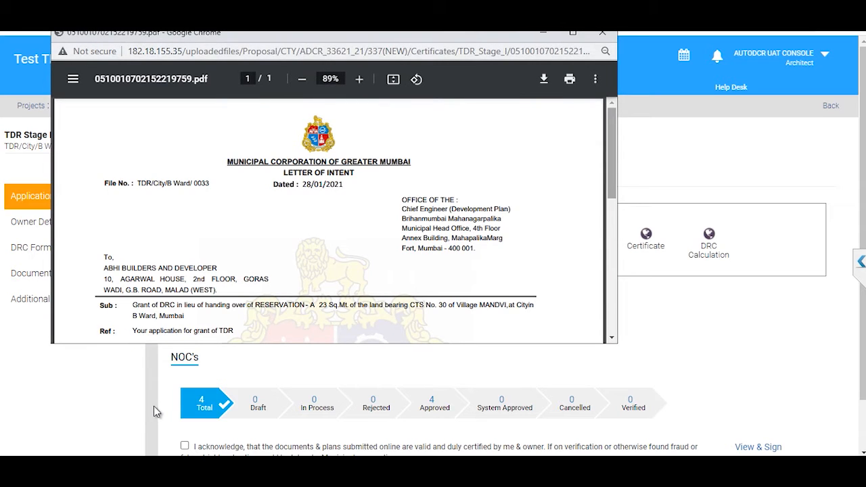
key("Down")
key("Down")
key("Down")
key("Down")
key("Down")
key("Down")
key("Down")
key("Down")
key("Down")
key("Down")
key("Down")
key("Down")
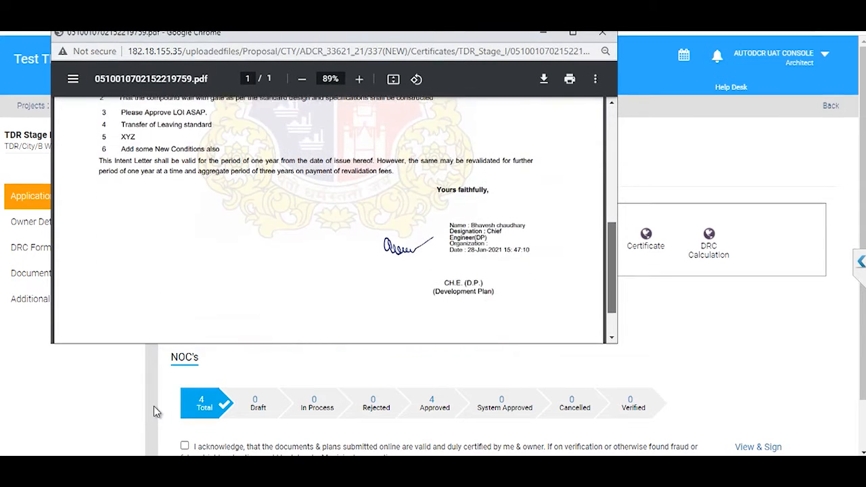
key("Up")
key("Up")
key("Up")
key("Up")
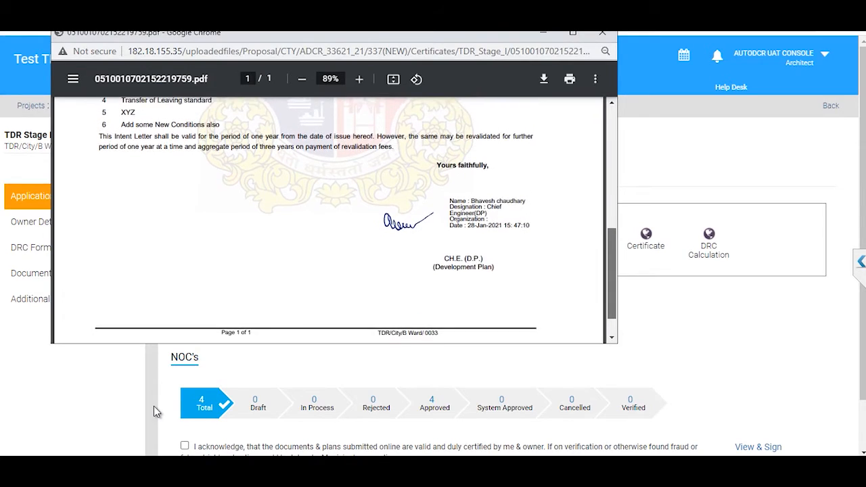
key("Up")
key("Up")
key("Up")
key("Up")
key("Up")
key("Up")
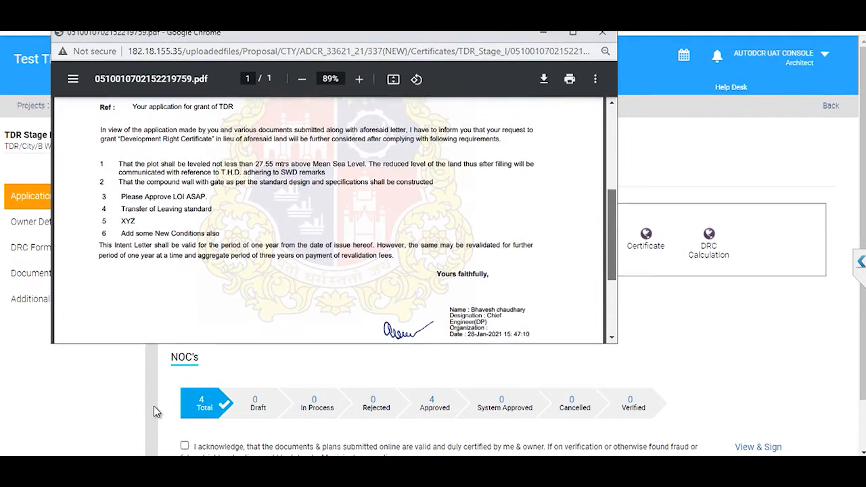
key("Up")
key("Up")
key("Up")
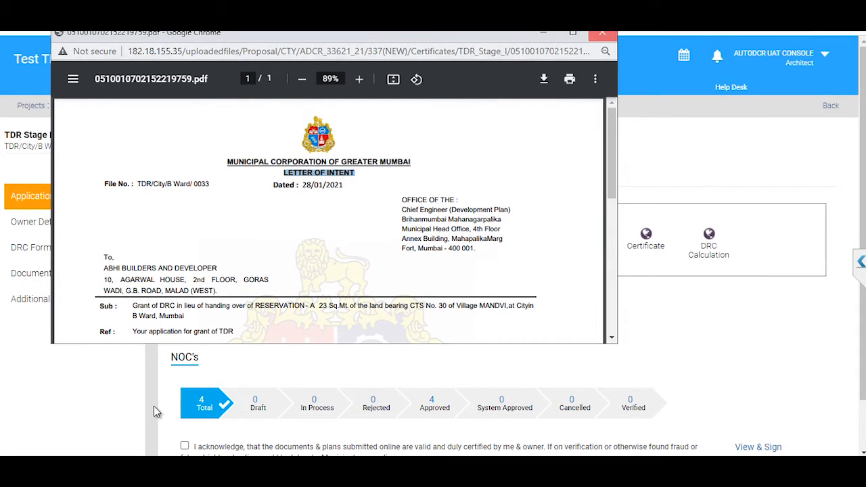
key("ctrl+w")
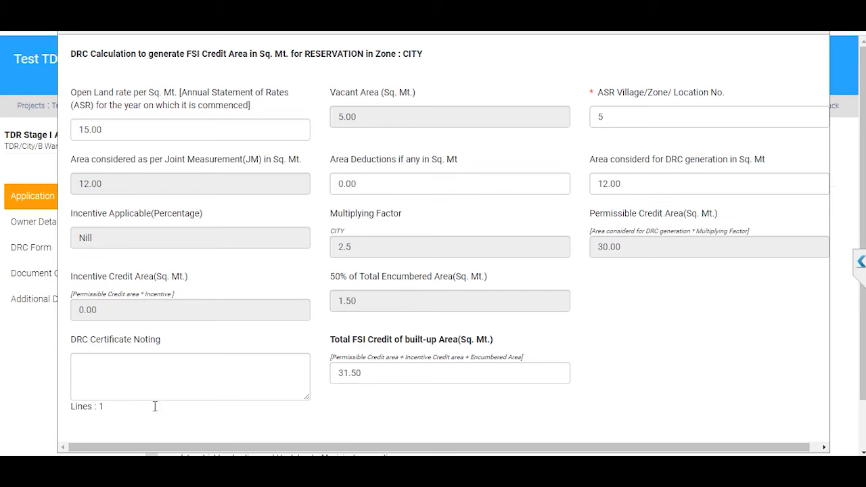
key("ctrl+w")
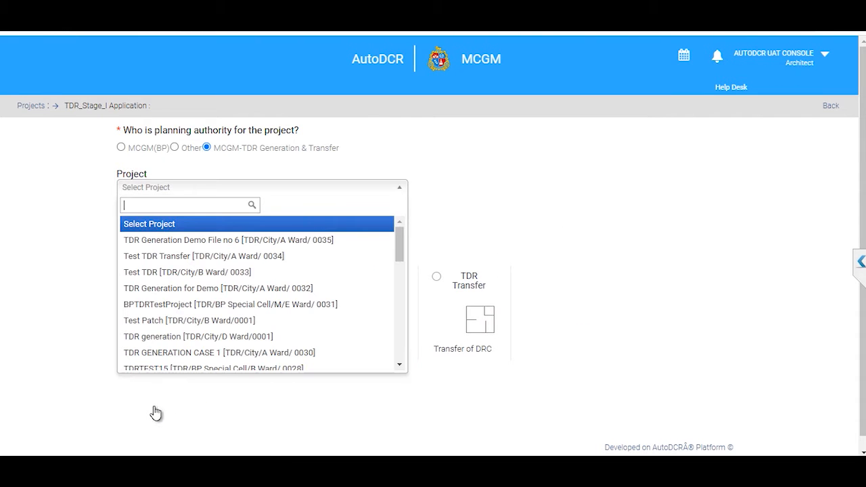
Choose the project TDR Generation Demo File no 6 [TDR/City/A Ward/ 0035] for the TDR Stage II (Possession) application
key("Down")
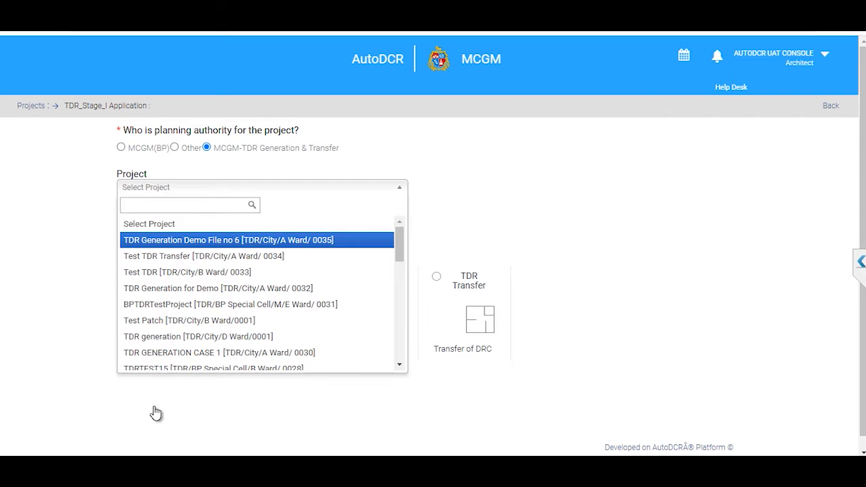
key("Return")
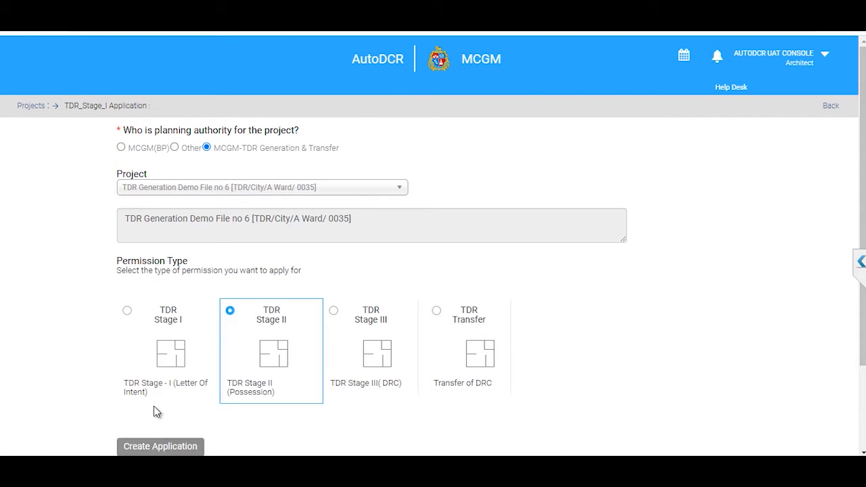
scroll(155, 412, "down", 2)
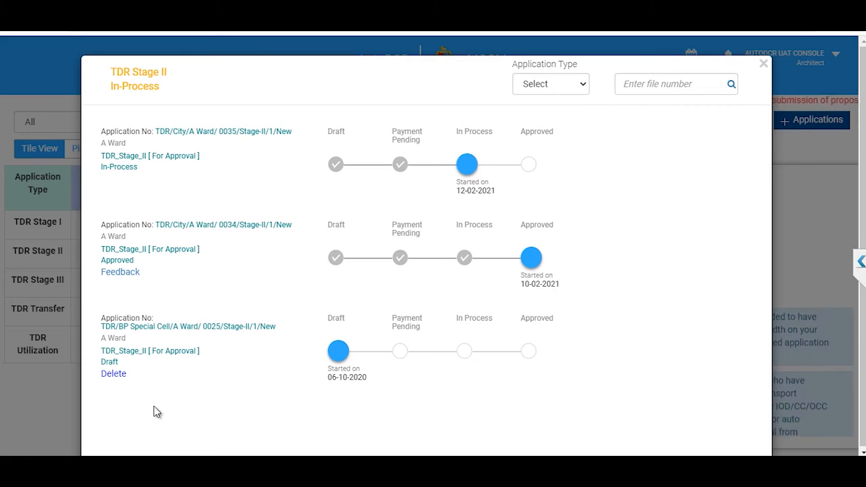
Open the draft A Ward 0025 TDR Stage II application and view its LOI compliance attachments and Site Progress
left_click(155, 412)
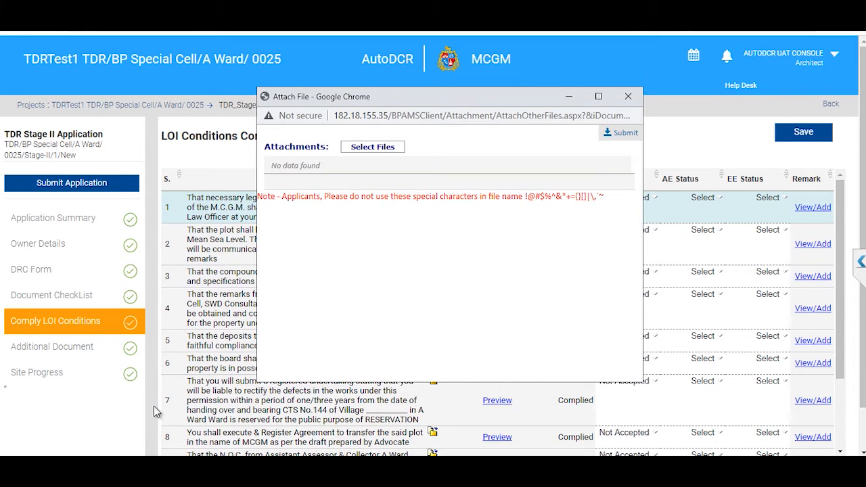
left_click(154, 411)
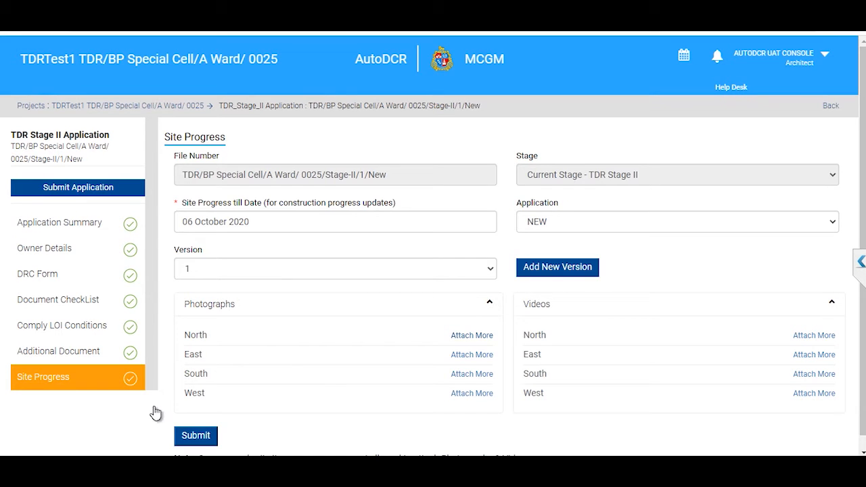
Open the Site Progress attachment window and view the payment Memo Details of the TDR Stage II application
left_click(155, 413)
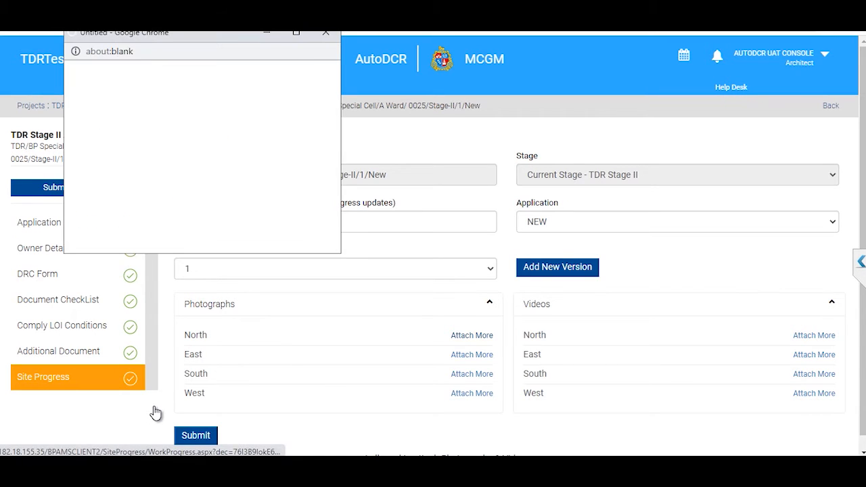
left_click(155, 413)
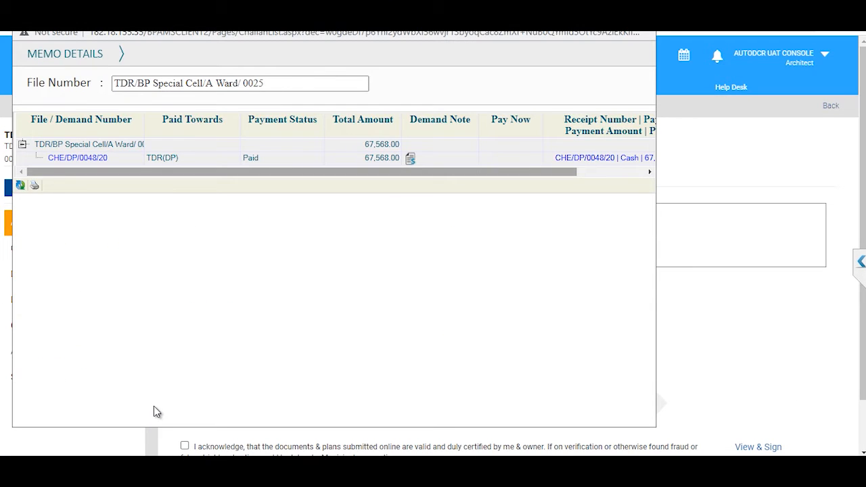
Close the Memo Details, open the in-process A Ward 0035 TDR Stage II application and view its Demand Note
key("ctrl+w")
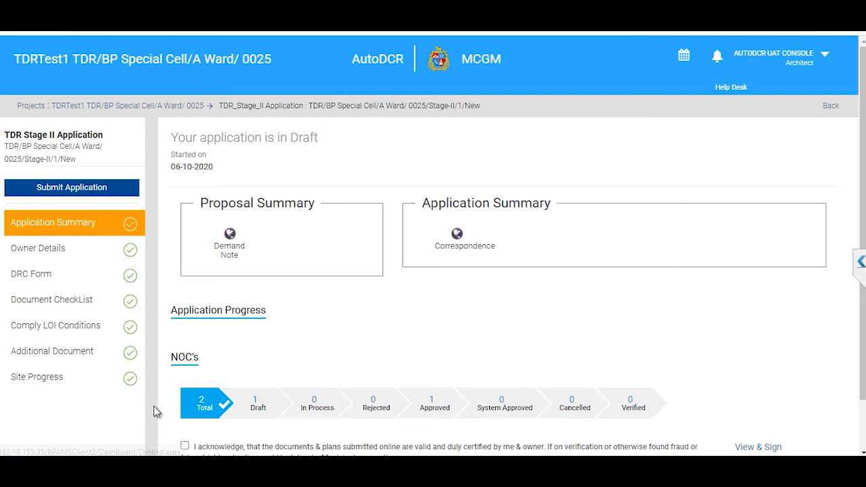
left_click(155, 413)
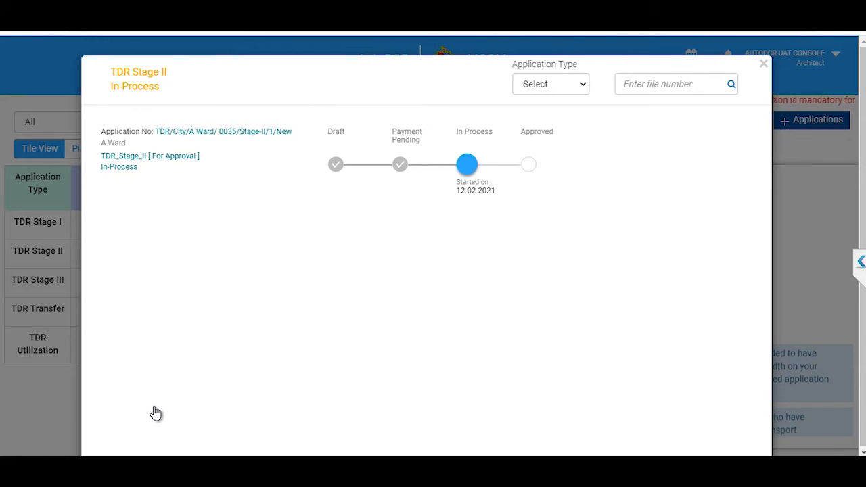
left_click(155, 413)
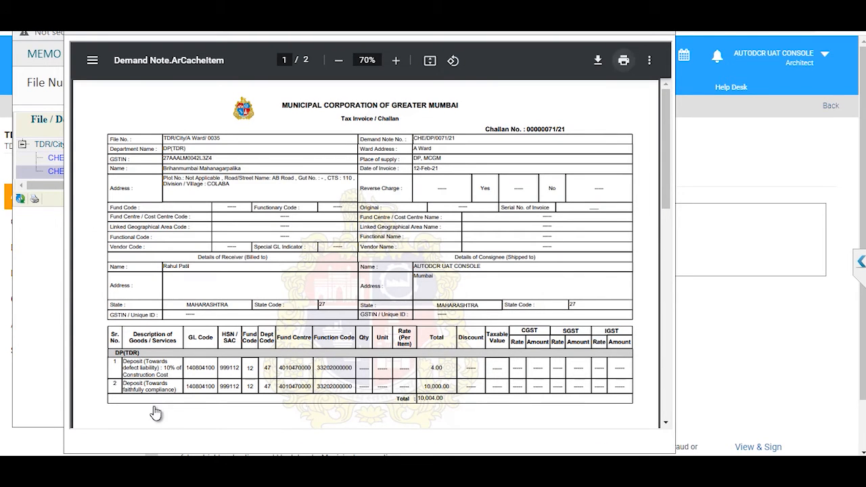
scroll(155, 406, "up", 2, "ctrl")
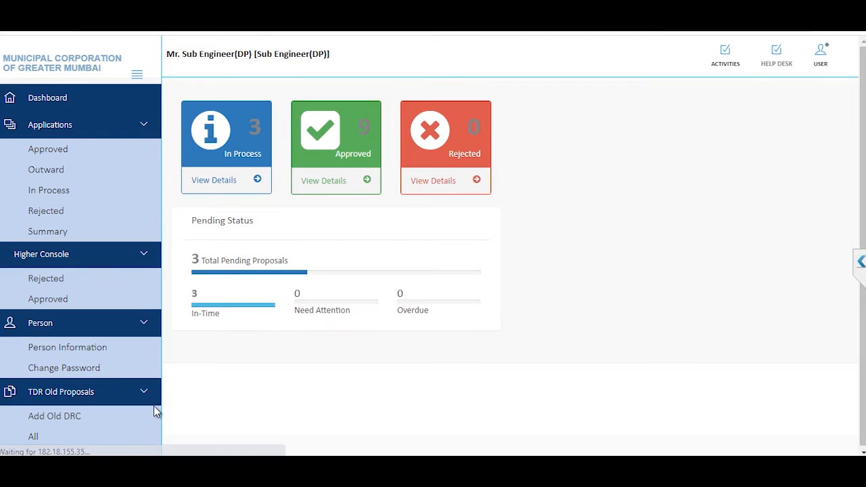
Switch to the Sub Engineer (DP) console, dismiss the pending remarks notice and open the in-process A Ward 0035 TDR Stage II application
left_click(155, 411)
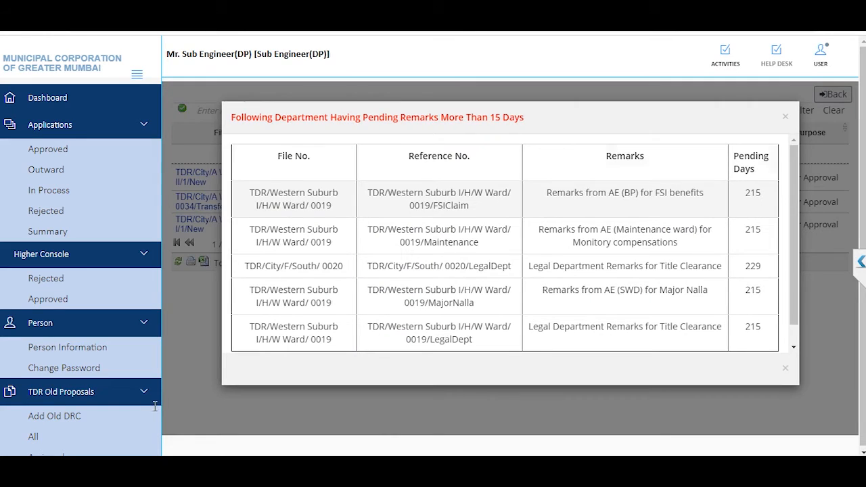
key("Escape")
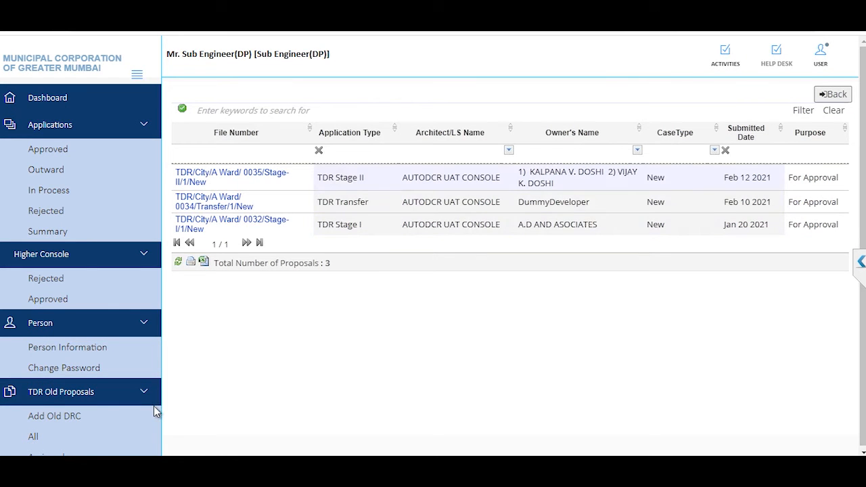
key("Return")
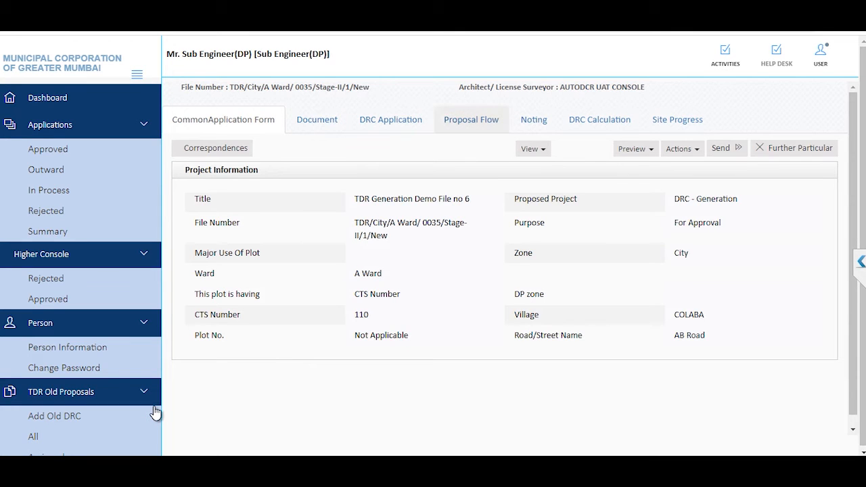
Open the DRC Details of the DRC Application and examine the TDR type, areas and reservation details
key("Return")
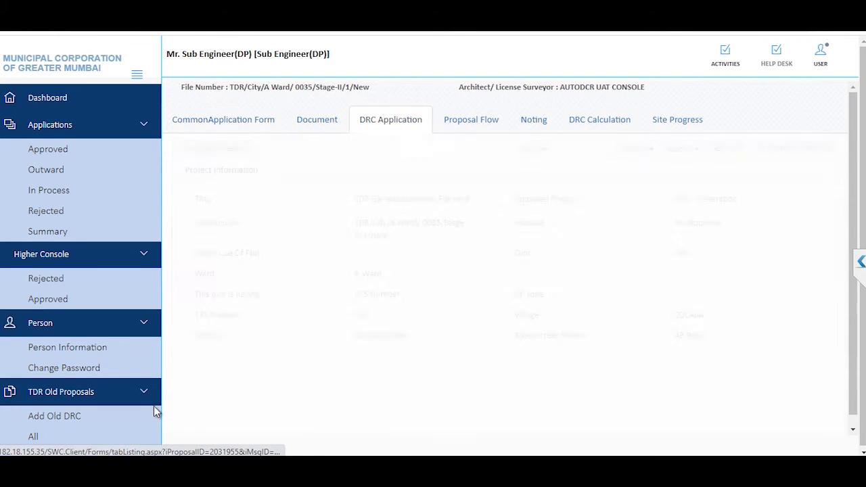
key("Return")
key("Tab")
key("Return")
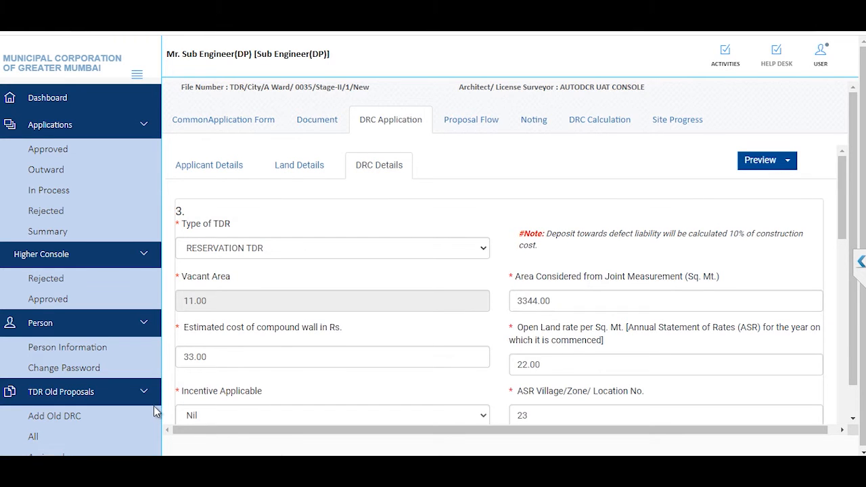
key("Down")
key("Down")
key("Down")
key("Down")
key("Down")
key("Down")
key("Down")
key("Down")
key("Down")
key("Down")
key("Down")
key("Down")
key("Down")
key("Down")
key("Down")
key("Down")
key("Down")
key("Down")
key("Down")
key("Down")
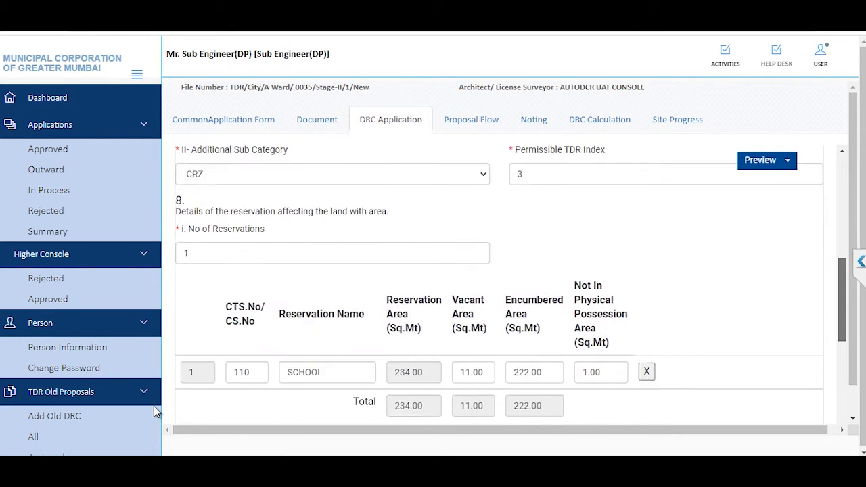
View the Site Progress photographs and videos of the A Ward 0035 TDR Stage II application
key("Tab")
key("Return")
key("Tab")
key("Return")
key("Tab")
key("Return")
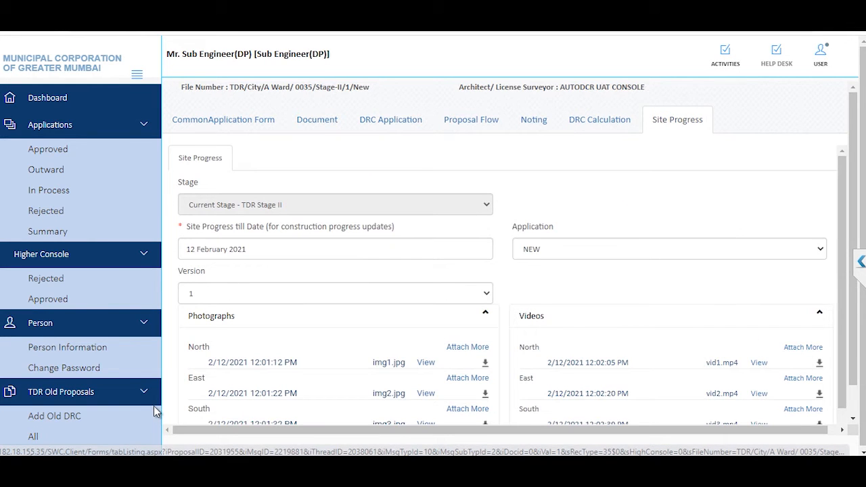
Open the approved B Ward 0033 TDR Stage II application and display its Possession Receipt
key("shift+Tab")
key("shift+Tab")
key("Return")
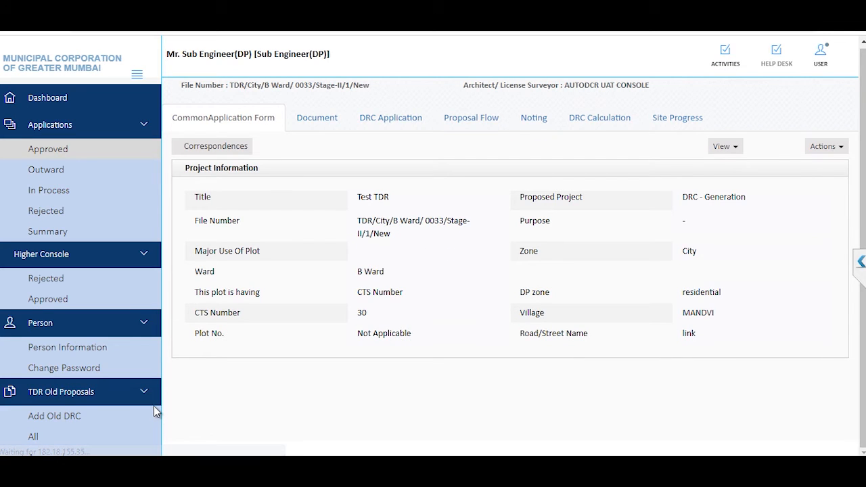
left_click(726, 147)
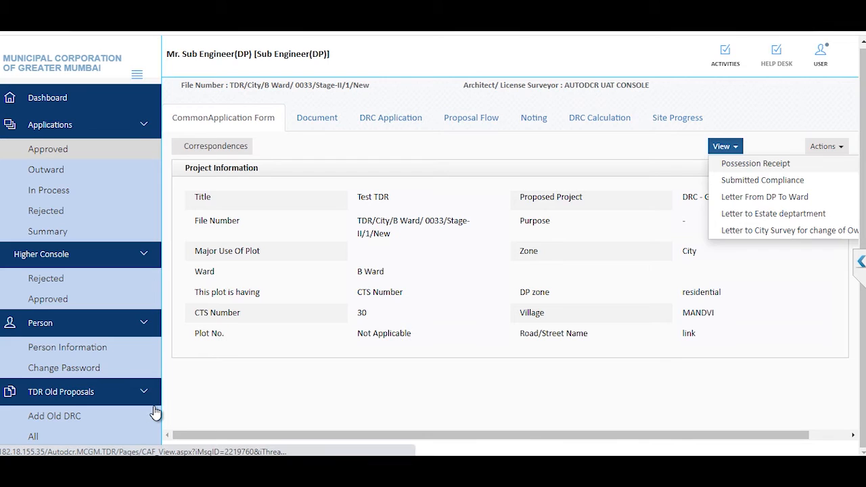
key("Down")
key("Down")
key("Down")
key("Down")
key("Up")
key("Up")
key("Up")
key("Up")
key("Return")
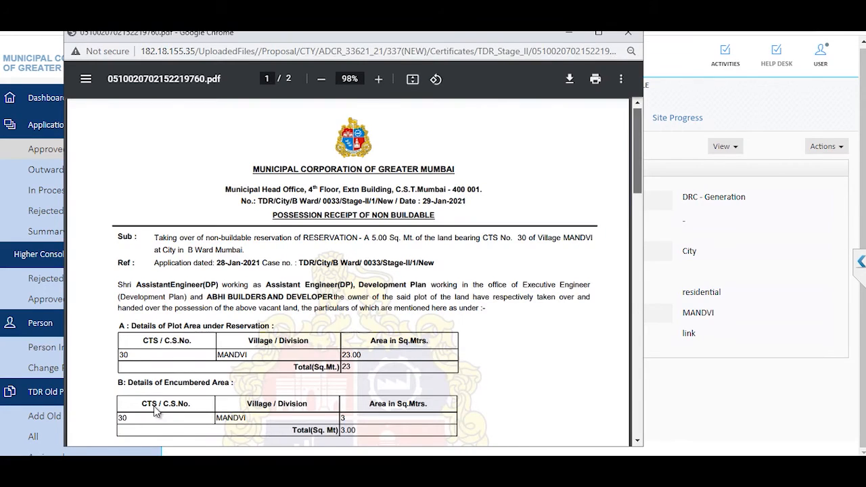
Read the Possession Receipt through to its last page, close it and view the application's Proposal Flow
scroll(155, 412, "down", 5)
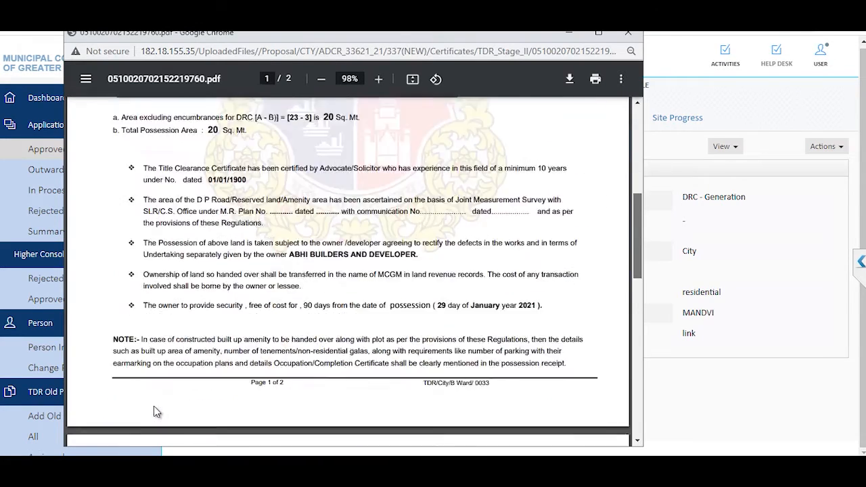
scroll(155, 412, "down", 6)
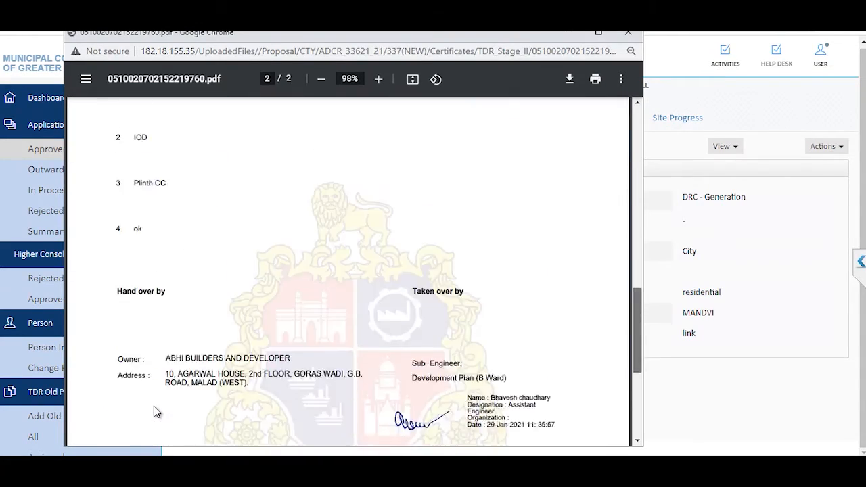
scroll(155, 412, "down", 4)
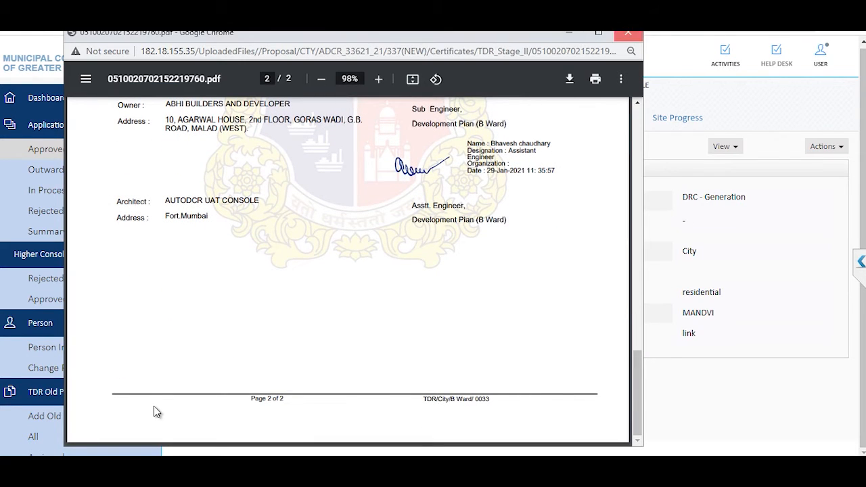
key("ctrl+w")
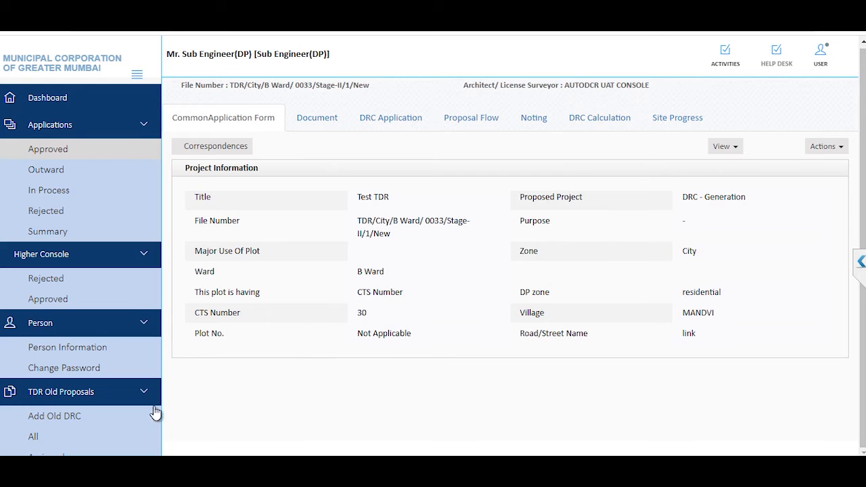
key("Return")
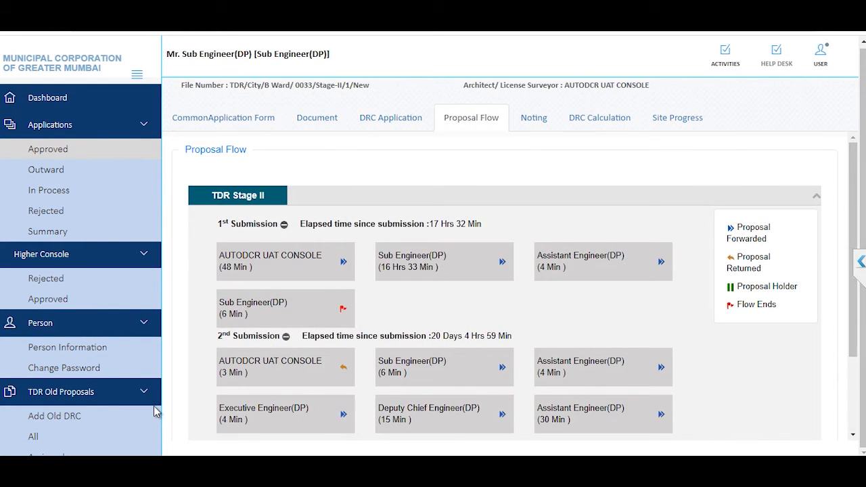
scroll(154, 412, "down", 2)
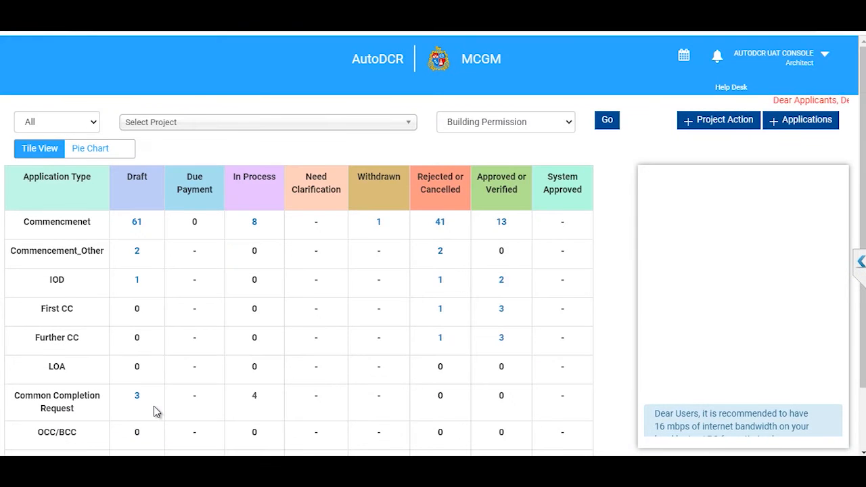
Switch to the architect console and filter the dashboard to DP(TDR) applications
key("alt+Down")
key("Down")
key("Down")
key("Down")
key("Down")
key("Down")
key("Down")
key("Down")
key("Down")
key("Down")
key("Down")
key("Down")
key("Down")
key("Down")
key("Down")
key("Down")
key("Down")
key("Down")
key("Down")
key("Return")
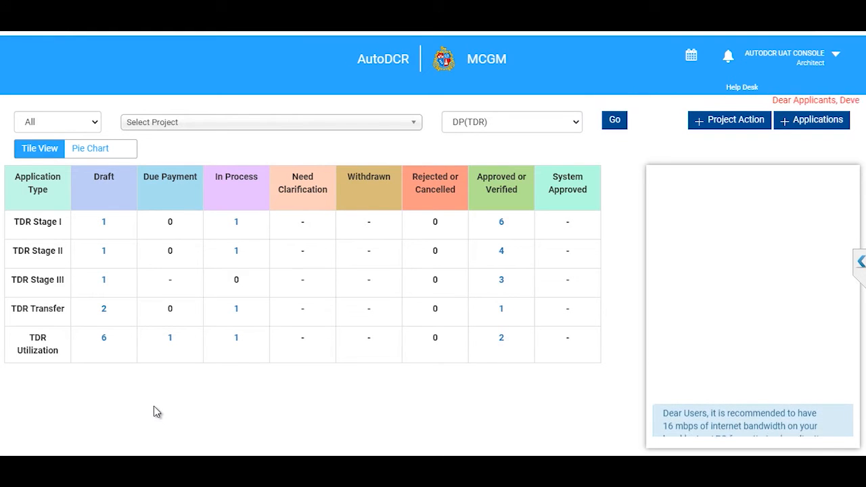
Open the Possession Receipt of the approved B Ward 0033 TDR Stage II application full screen, read both pages and return to the dashboard
key("Return")
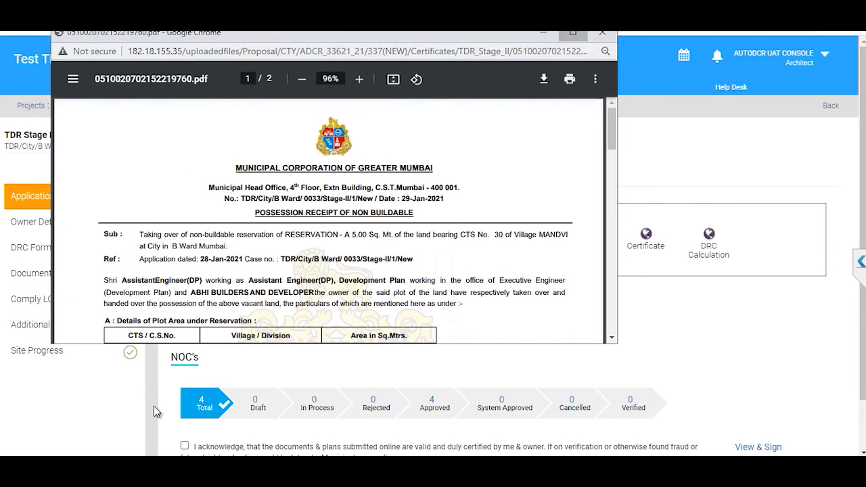
key("F11")
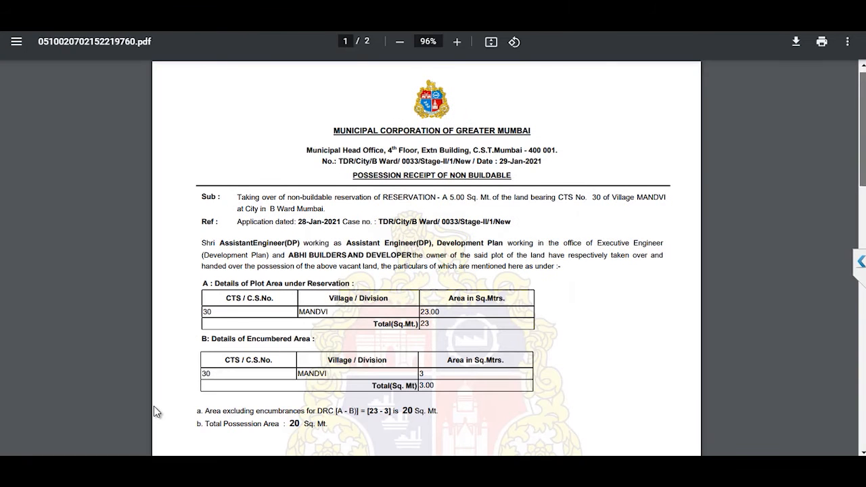
scroll(154, 411, "down", 5)
scroll(154, 412, "down", 5)
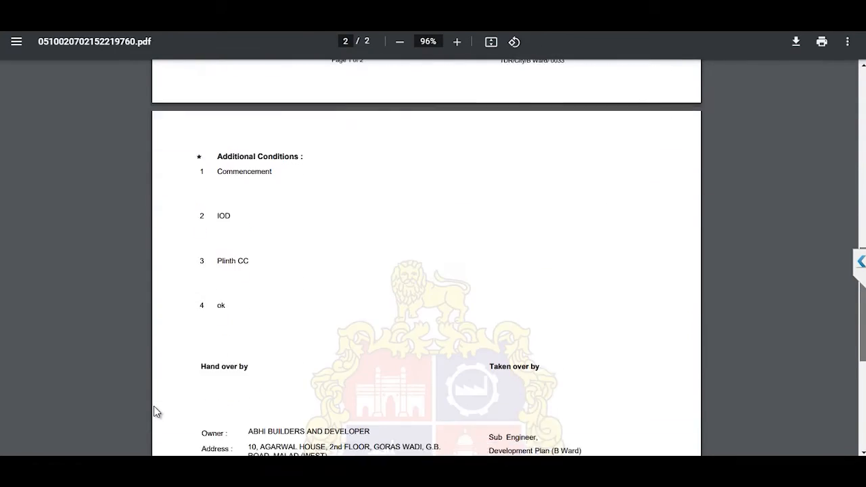
scroll(155, 411, "down", 5)
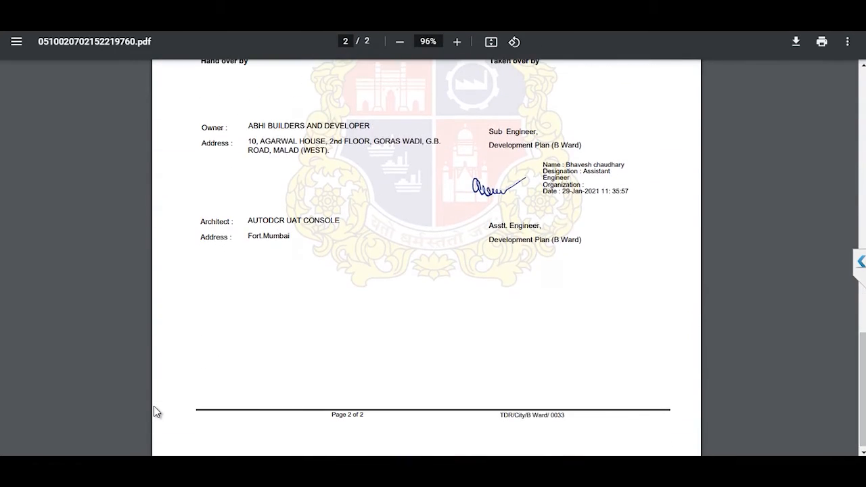
key("ctrl+w")
left_click(155, 412)
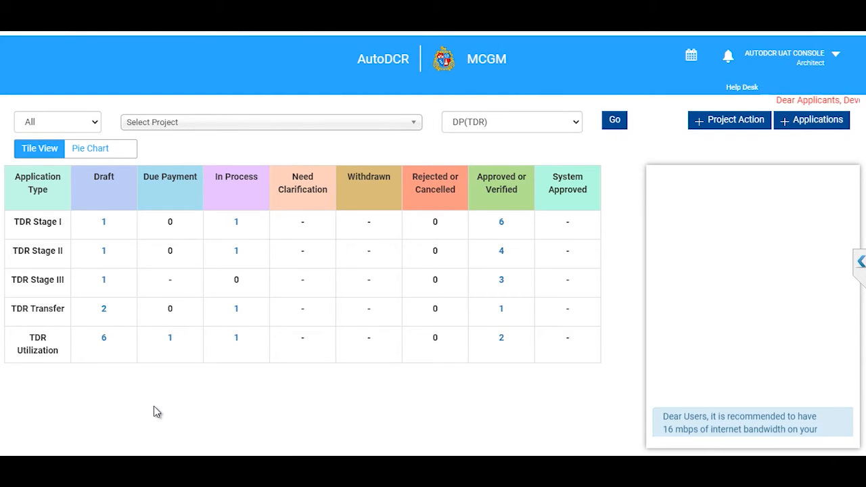
Start a new application for TDR Generation Demo File no 6 [TDR/City/A Ward/ 0035] with the TDR Stage III (DRC) permission type
mouse_move(812, 120)
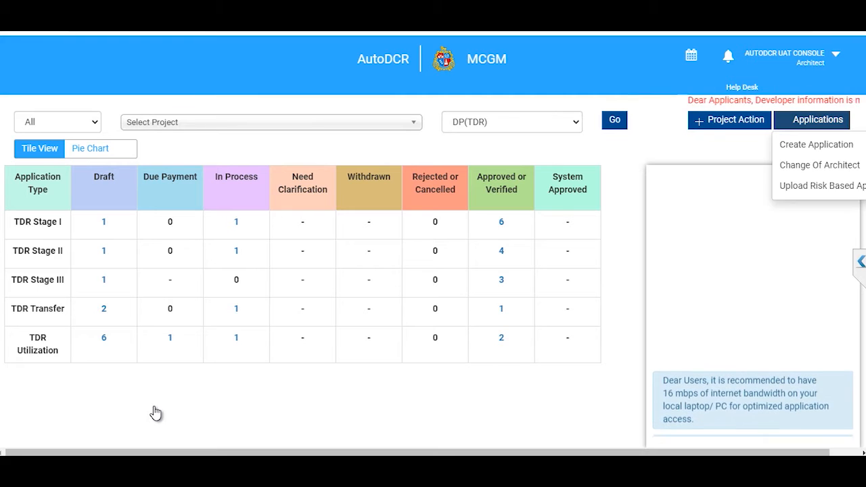
left_click(816, 144)
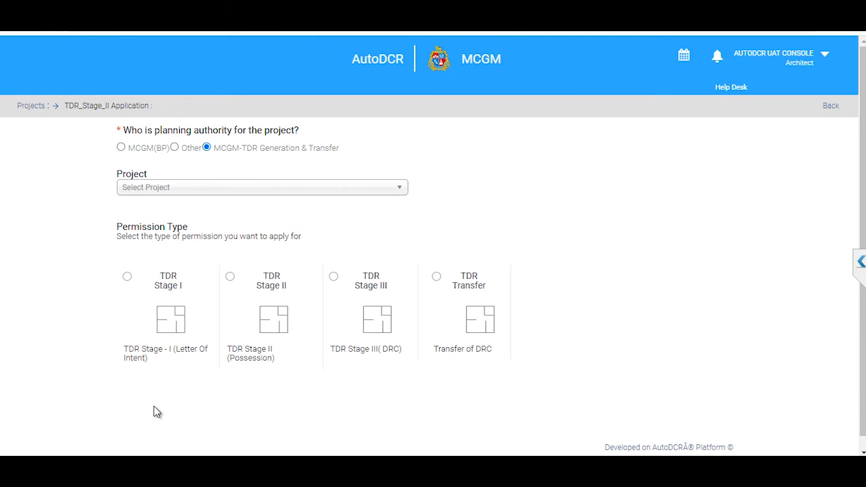
left_click(263, 187)
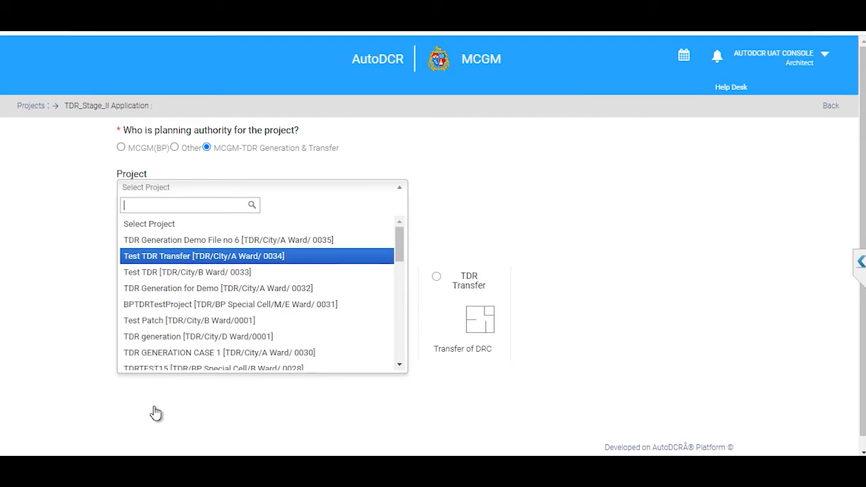
key("Return")
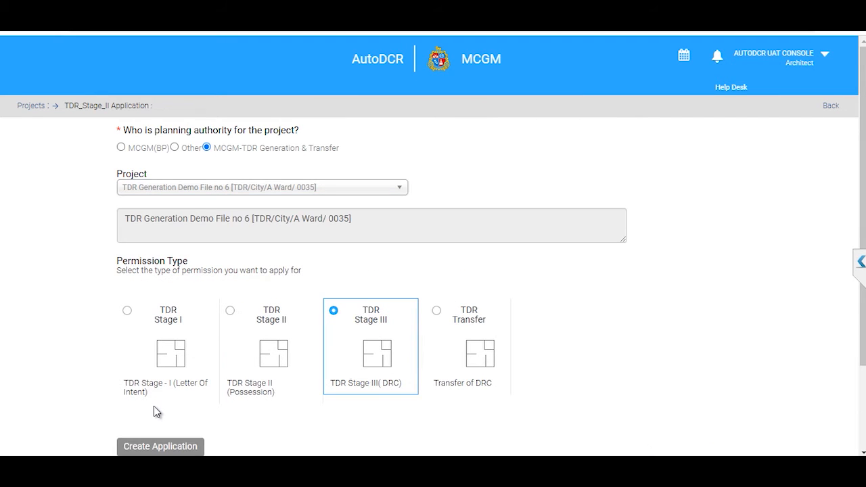
scroll(154, 411, "down", 1)
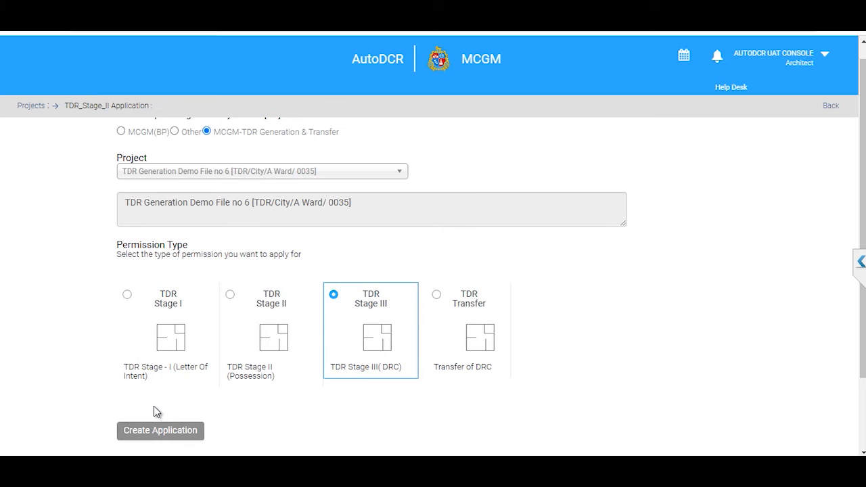
scroll(154, 412, "down", 3)
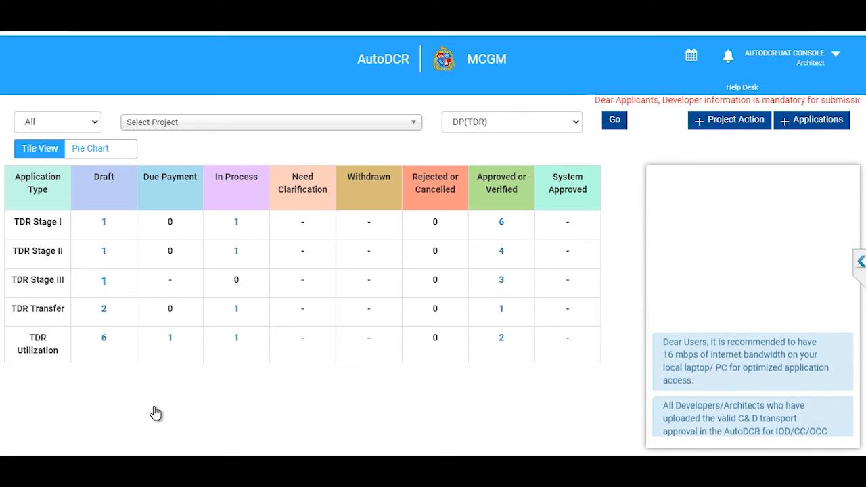
View the draft TDR Stage III applications, leave the architect console and open the Sub Engineer's in-process applications
left_click(104, 280)
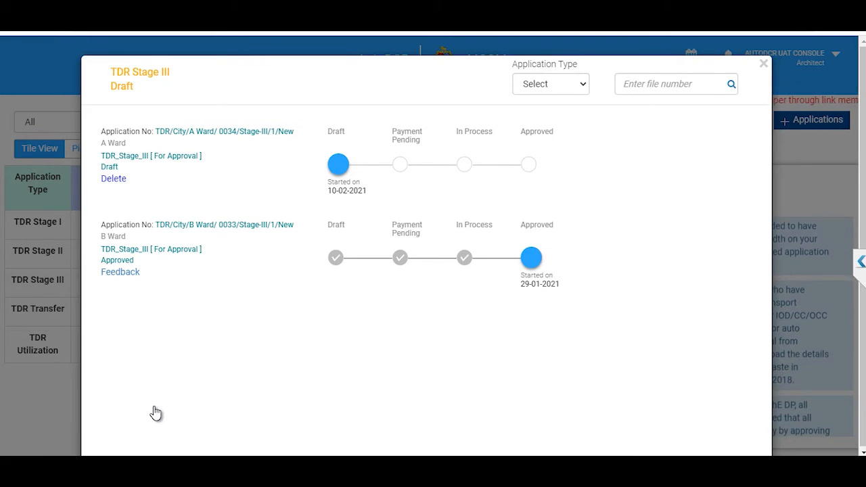
left_click(156, 413)
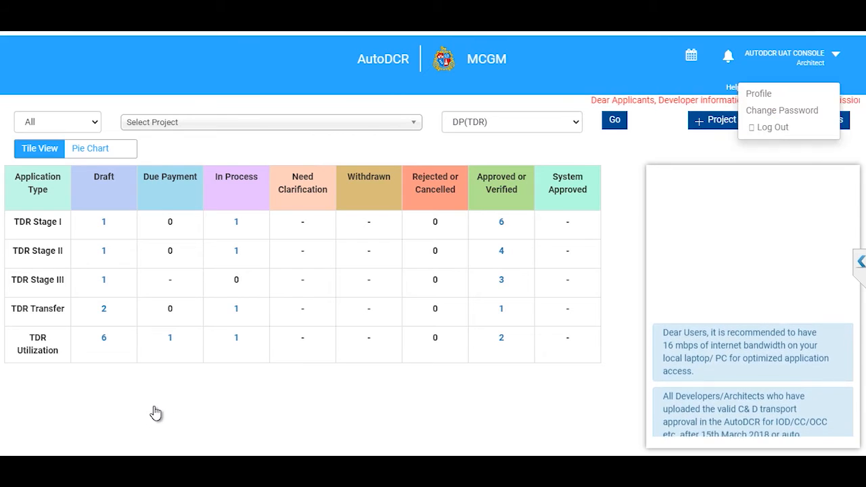
key("Down")
key("Down")
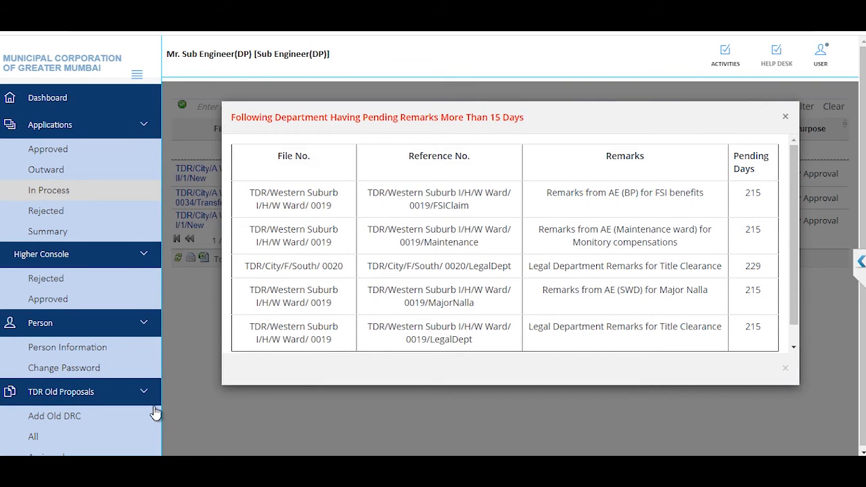
Dismiss the pending department remarks notice, switch to the Municipal Commissioner console and review the dashboard's applications table
key("Escape")
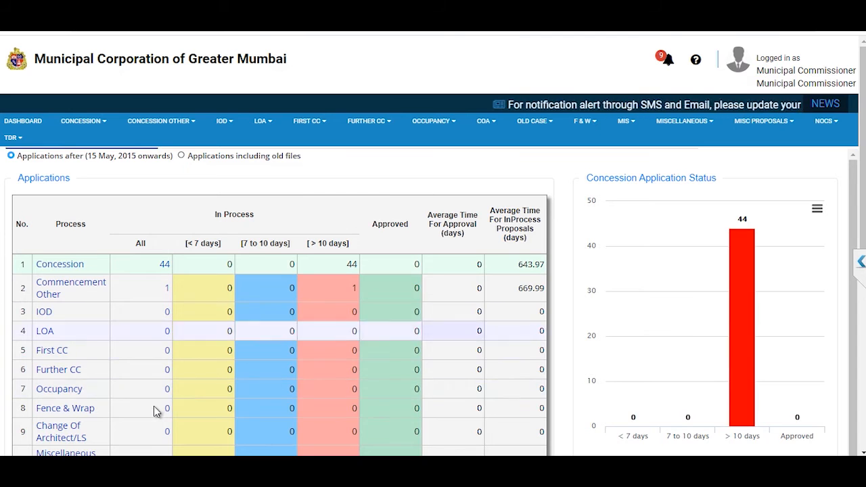
scroll(154, 411, "down", 1)
scroll(154, 412, "down", 5)
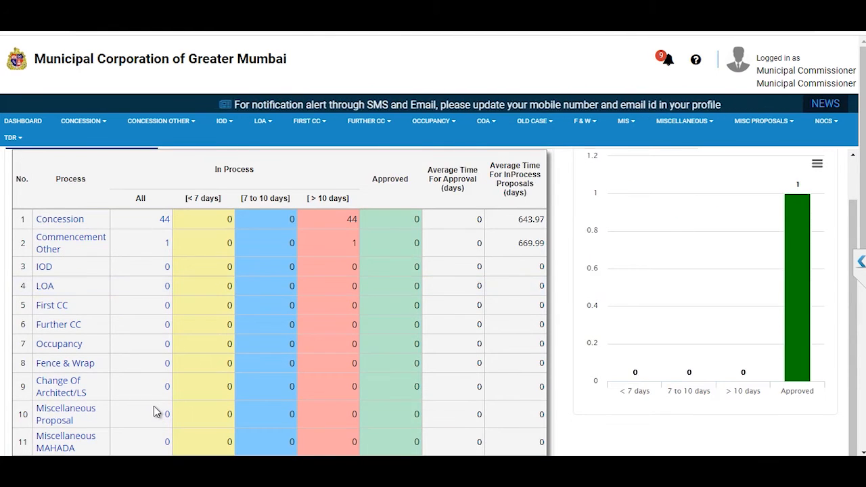
scroll(154, 411, "down", 8)
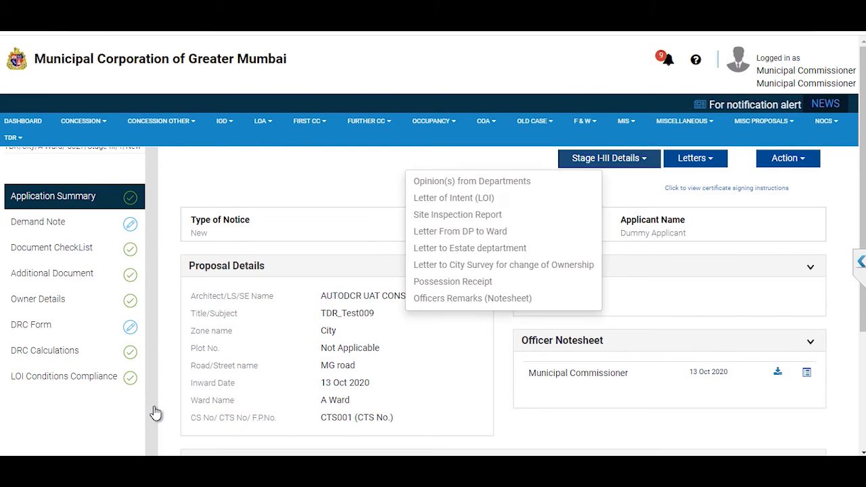
Review the Stage I-III Details options of the A Ward 0027 Stage III application, from Opinion(s) from Departments to Officers Remarks (Notesheet)
key("Down")
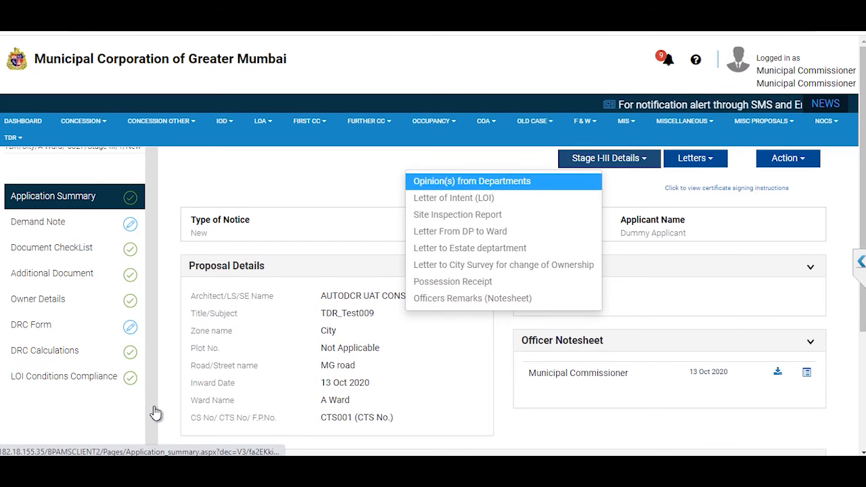
key("Down")
key("Down")
key("Down")
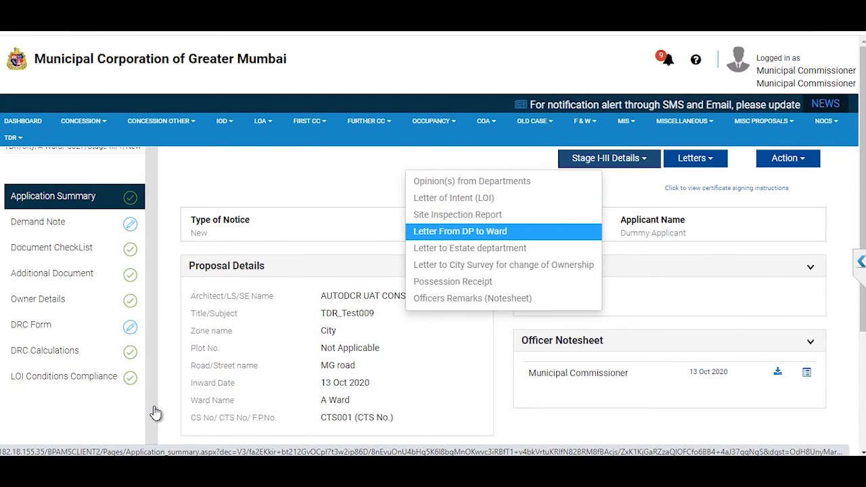
key("Down")
key("Down")
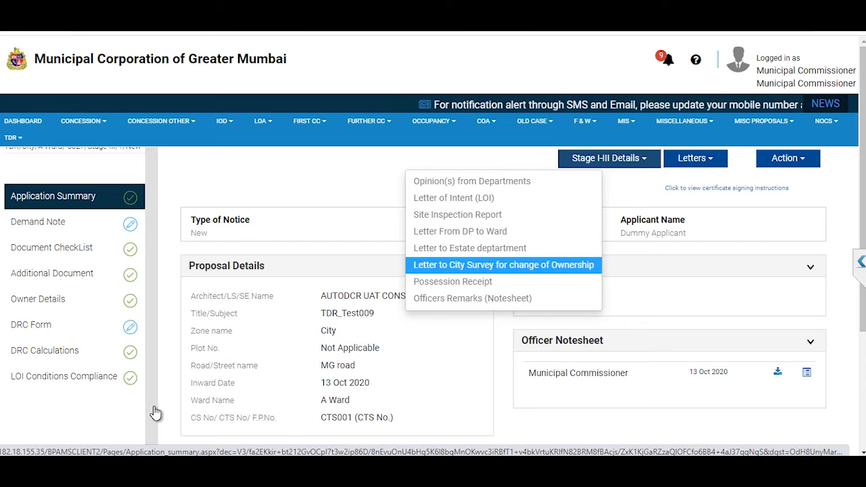
key("Down")
key("Down")
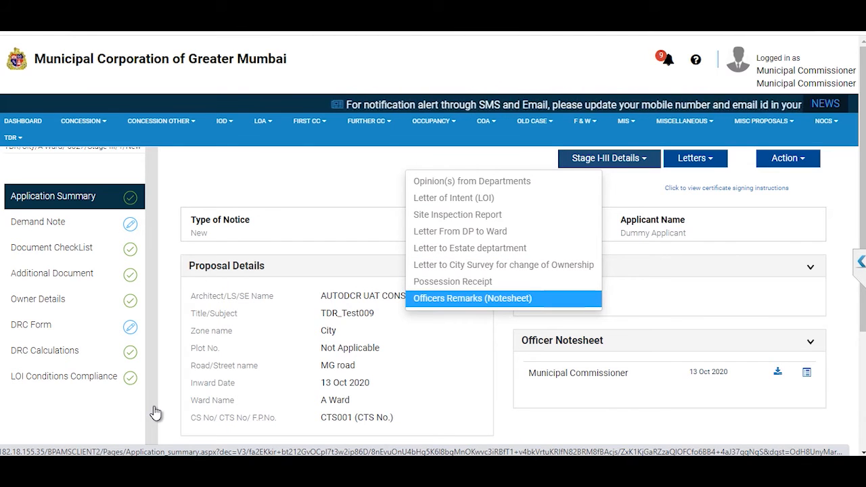
Review the letters and actions available for the A Ward 0027 Stage III application
key("Tab")
key("Down")
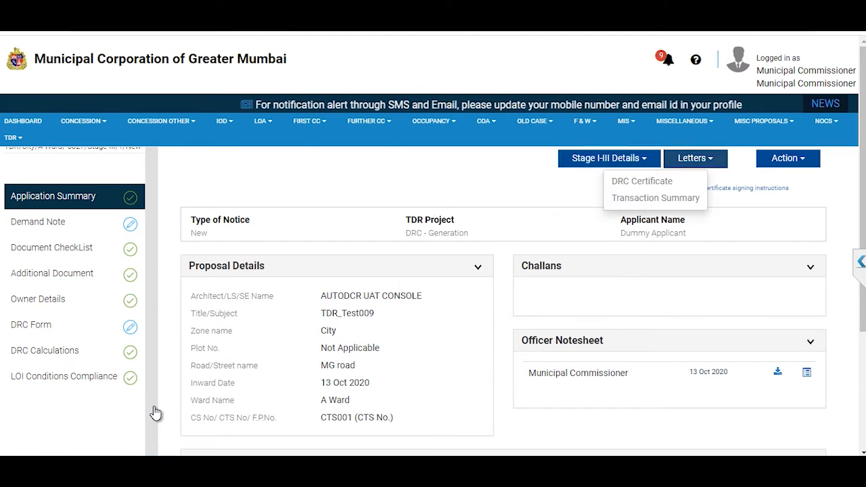
key("Down")
key("Tab")
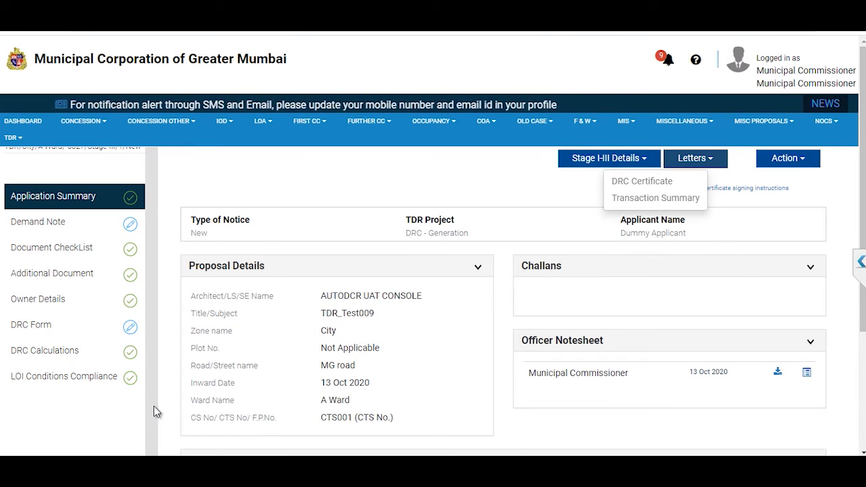
key("Tab")
key("Down")
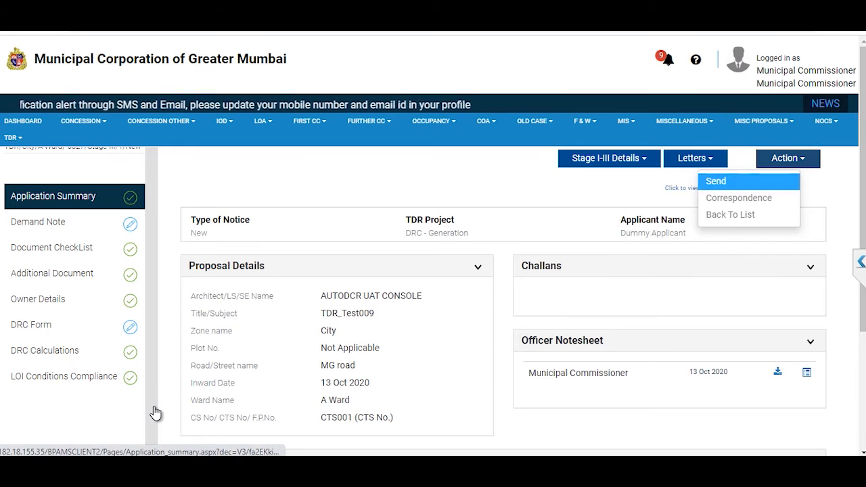
key("Down")
key("Tab")
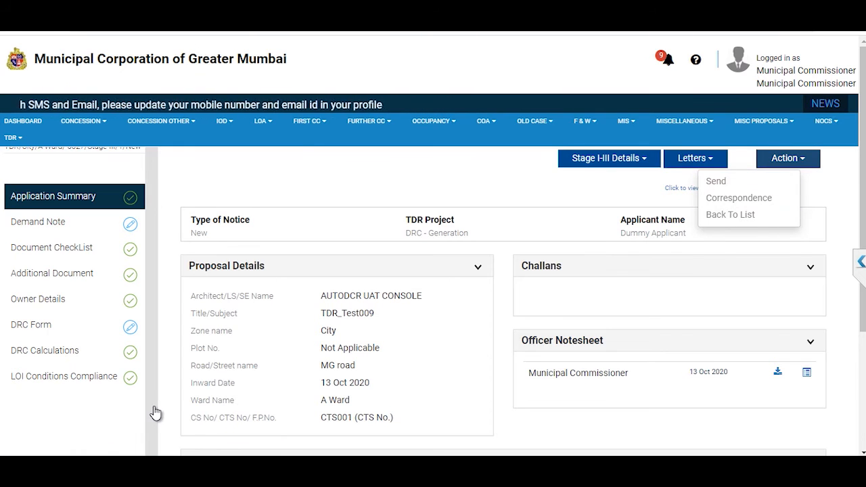
key("shift+Tab")
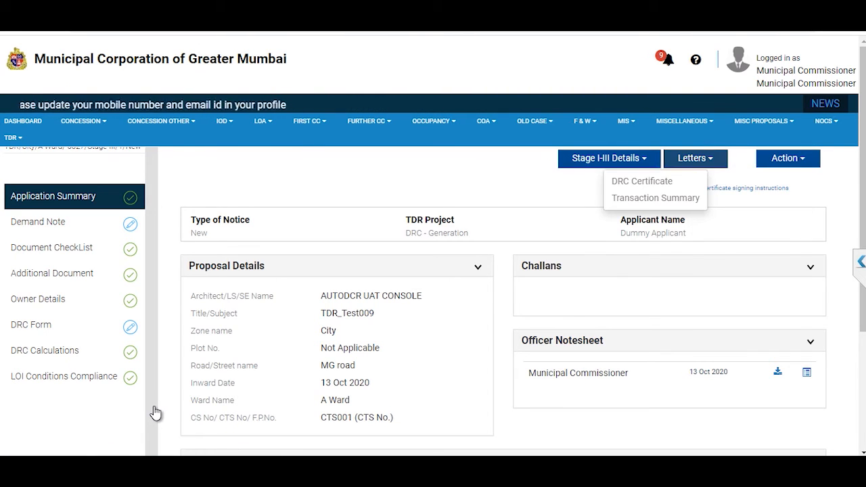
Open the DRC Certificate of the A Ward 0027 Stage III application, read all three pages, close it and choose the certificate again
key("Down")
key("Return")
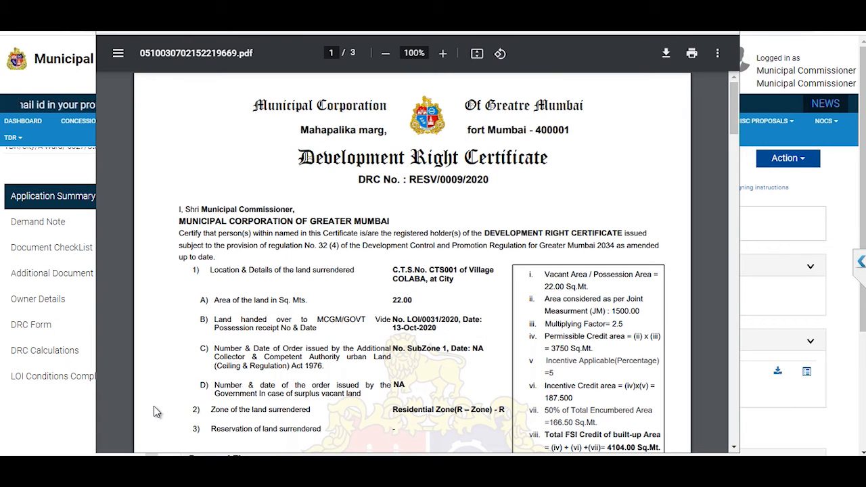
scroll(154, 412, "down", 5)
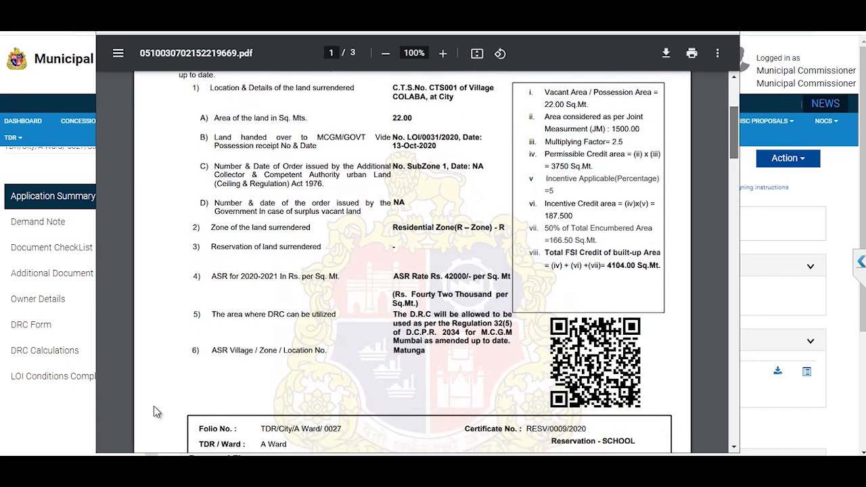
scroll(155, 411, "down", 4)
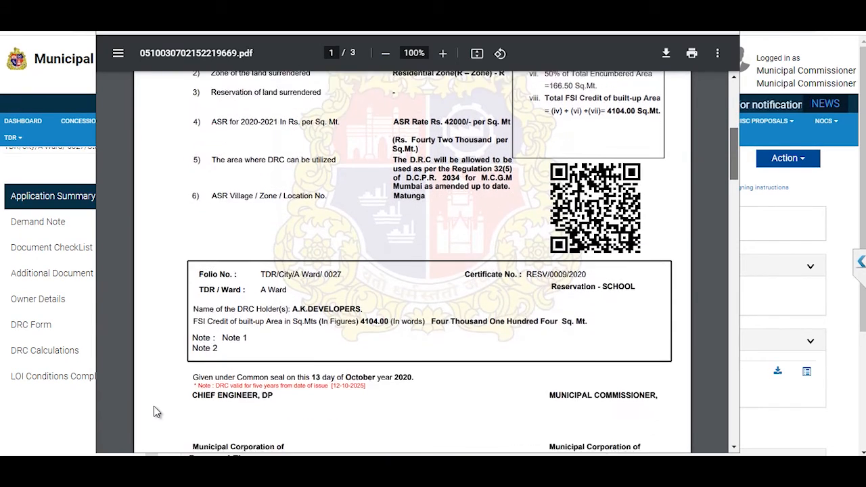
scroll(154, 412, "down", 3)
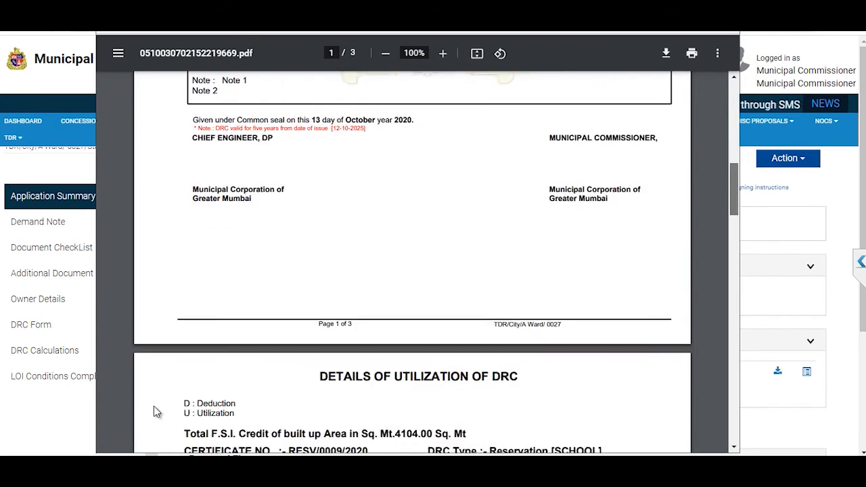
scroll(154, 411, "down", 3)
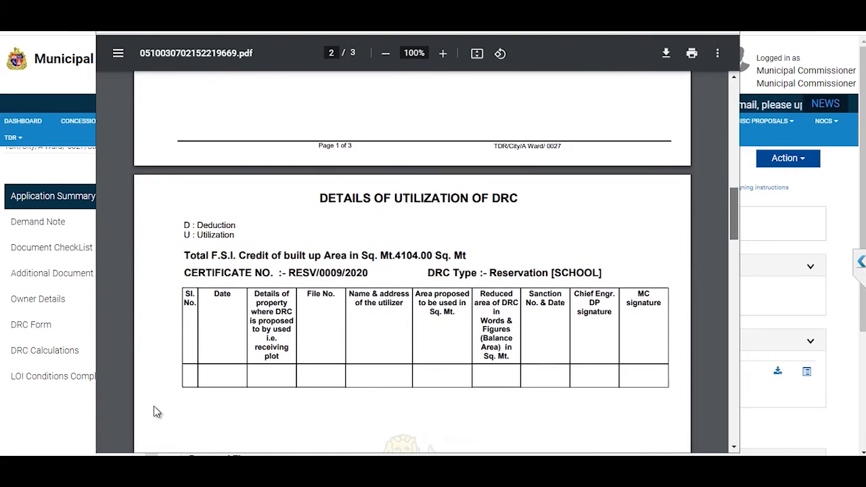
scroll(154, 411, "down", 5)
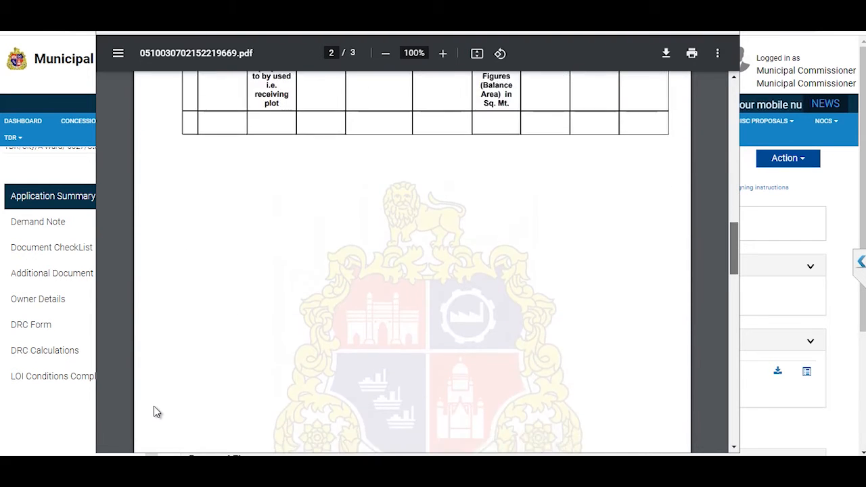
scroll(154, 411, "down", 5)
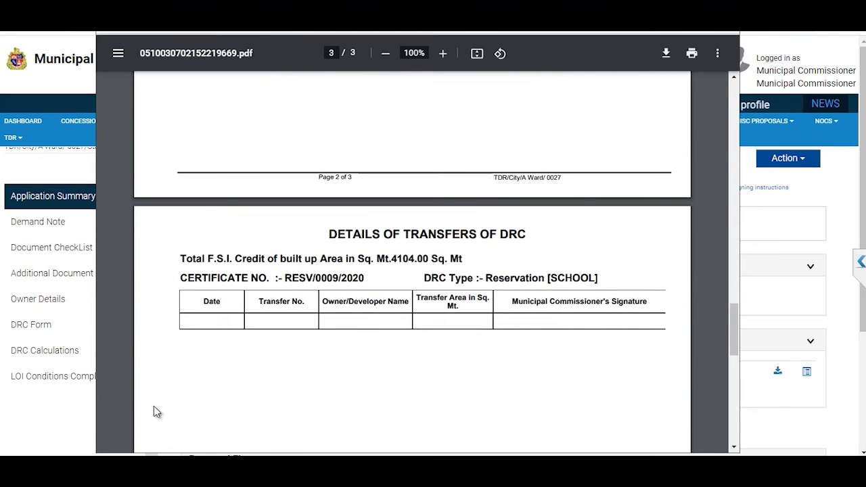
key("Escape")
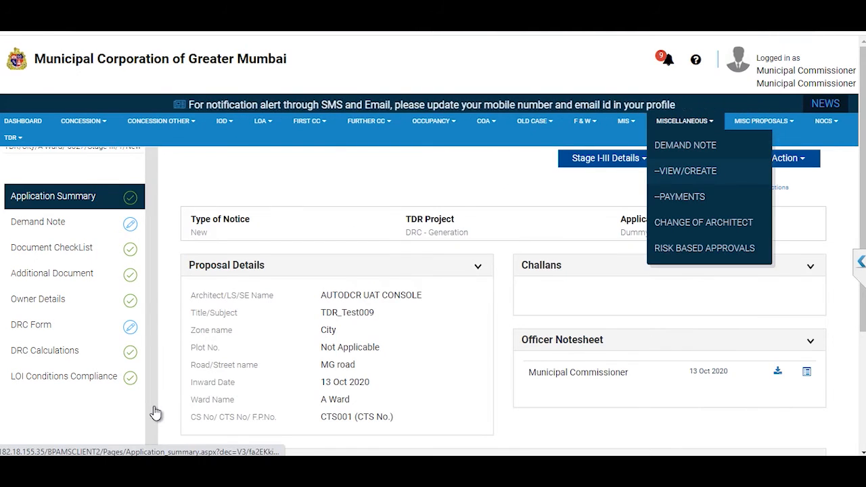
left_click(696, 158)
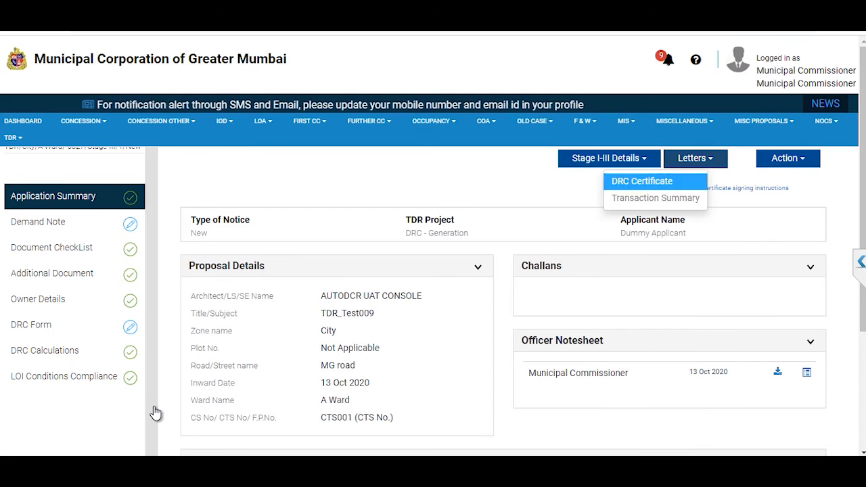
key("Return")
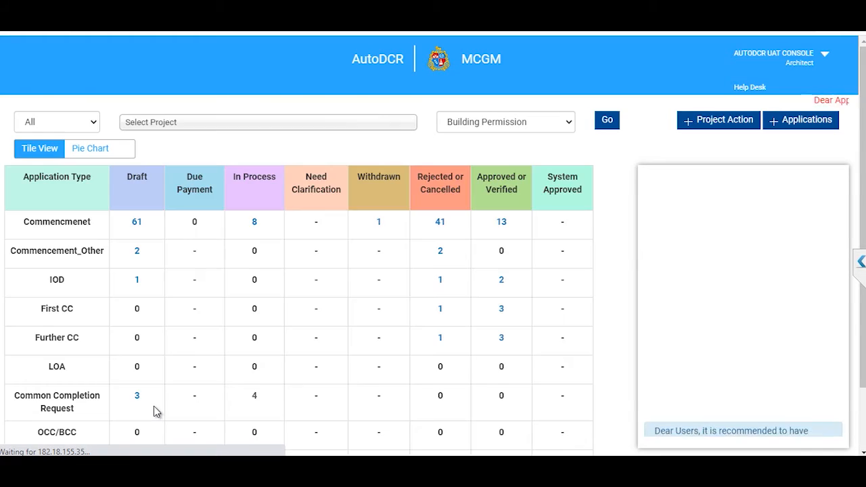
Switch to the architect console and filter its dashboard to DP(TDR) applications
key("alt+Down")
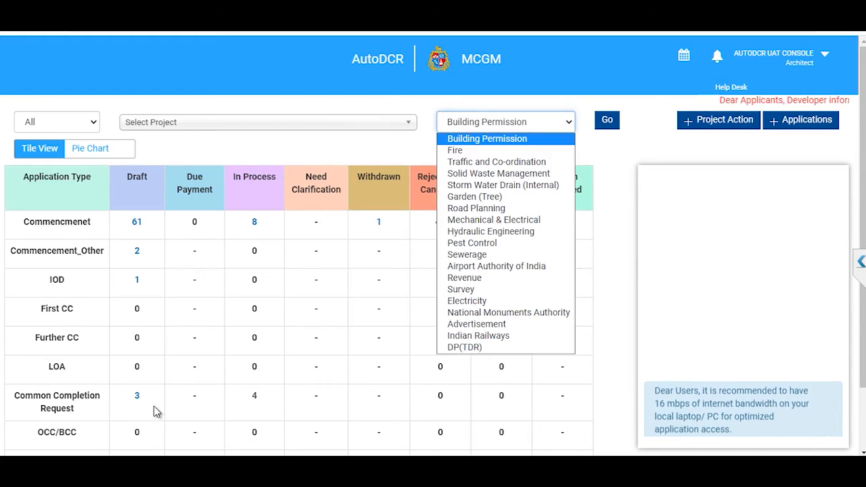
key("Down")
key("Down")
key("Down")
key("Down")
key("Down")
key("Down")
key("Down")
key("Down")
key("Down")
key("Down")
key("Down")
key("Down")
key("Down")
key("Down")
key("Down")
key("Down")
key("Down")
key("Down")
key("Return")
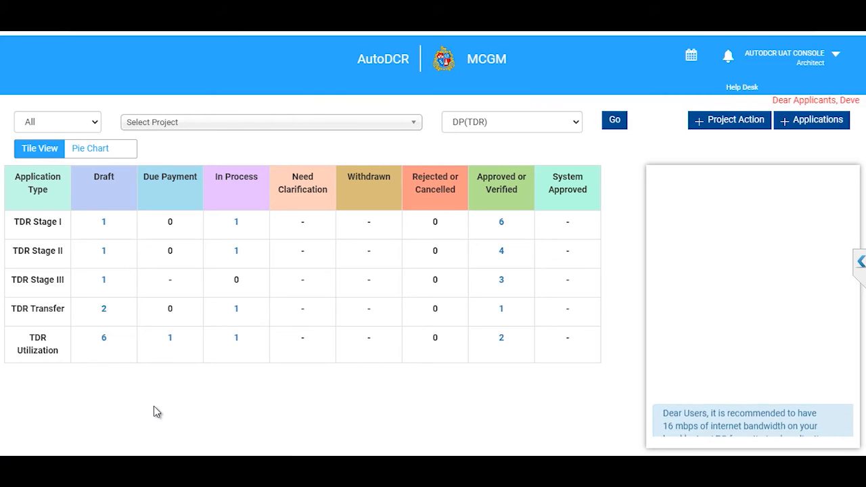
Open the approved B Ward 0033 TDR Stage III application's Development Right Certificate full screen, read it to the signatures and close it
left_click(502, 281)
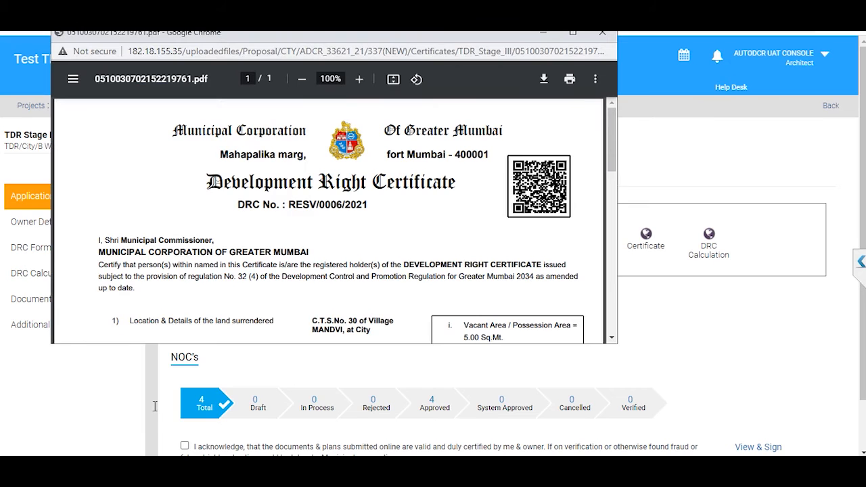
key("super+Up")
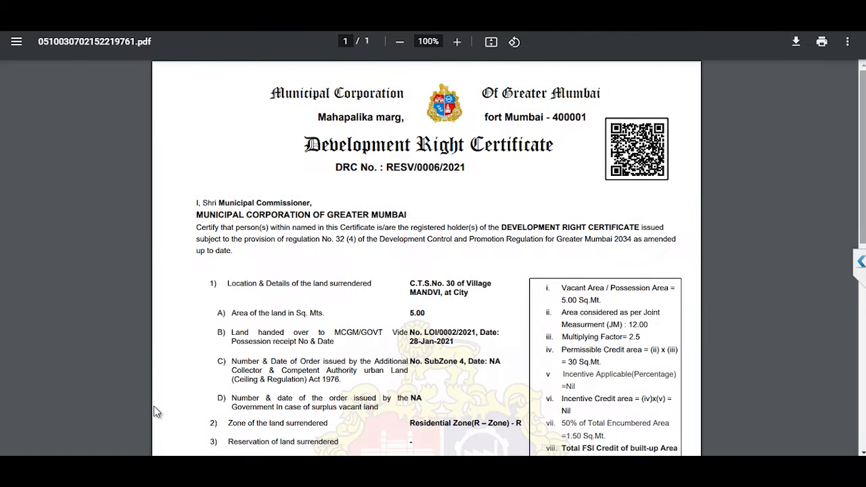
scroll(154, 412, "down", 5)
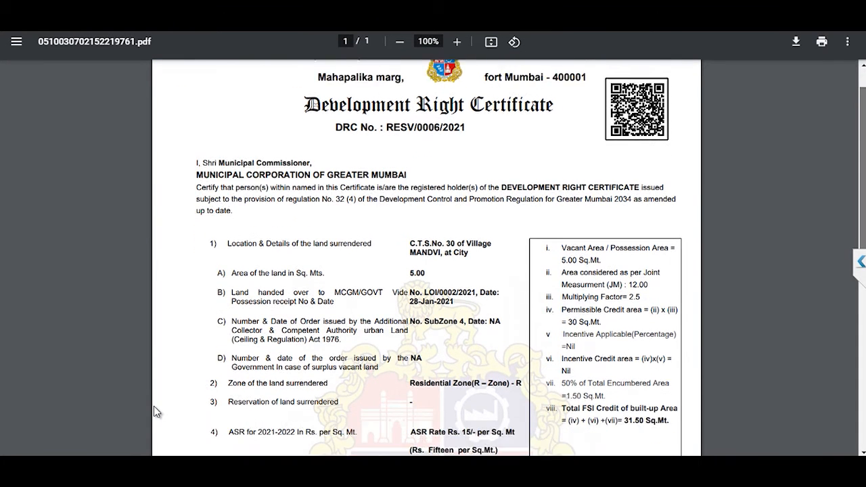
scroll(155, 412, "down", 4)
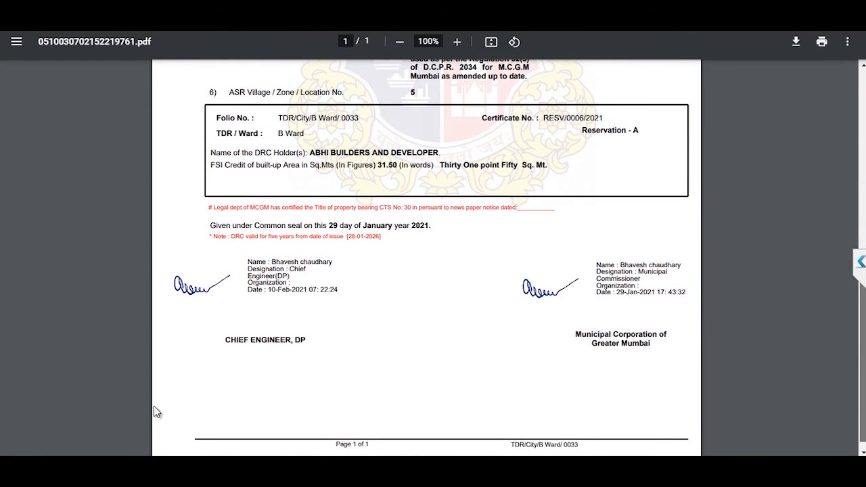
key("ctrl+w")
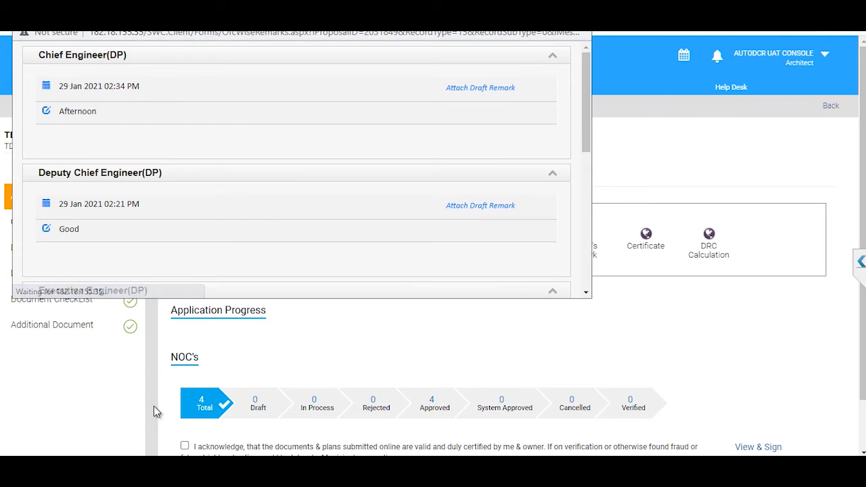
Close the officers' remarks and examine the application details and approval flow of the B Ward 0033 Stage III application
key("ctrl+w")
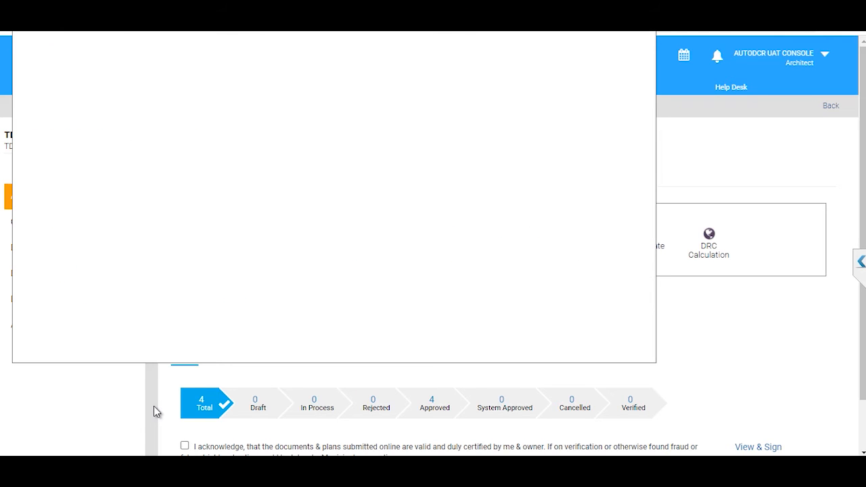
scroll(329, 202, "down", 5)
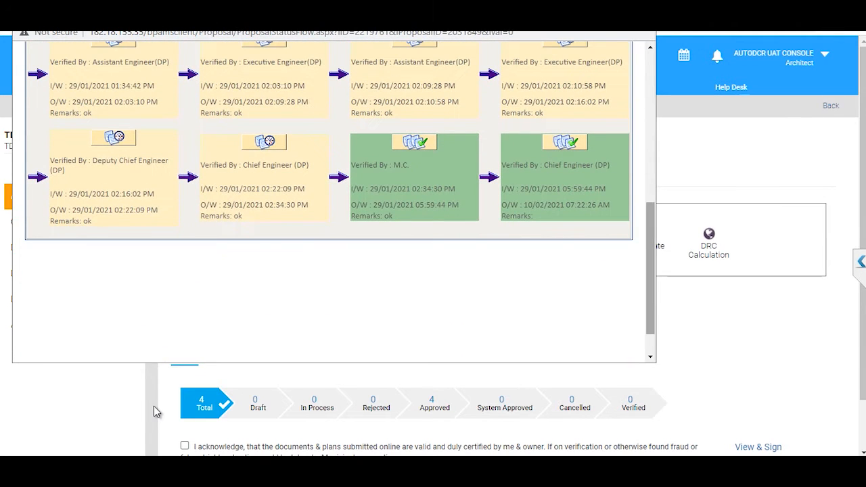
scroll(329, 202, "up", 1)
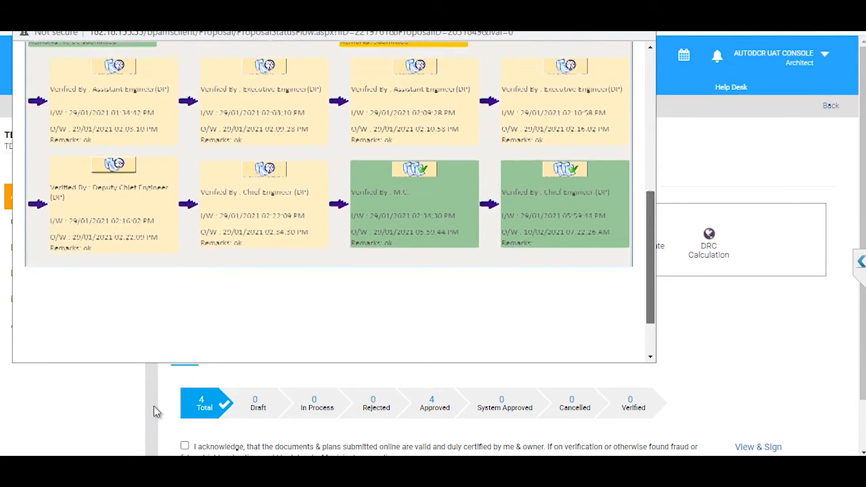
scroll(155, 408, "up", 5)
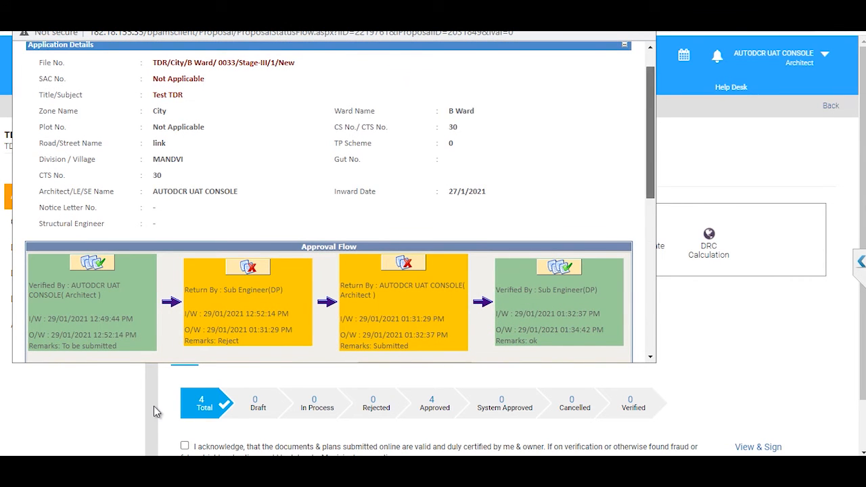
scroll(154, 408, "down", 5)
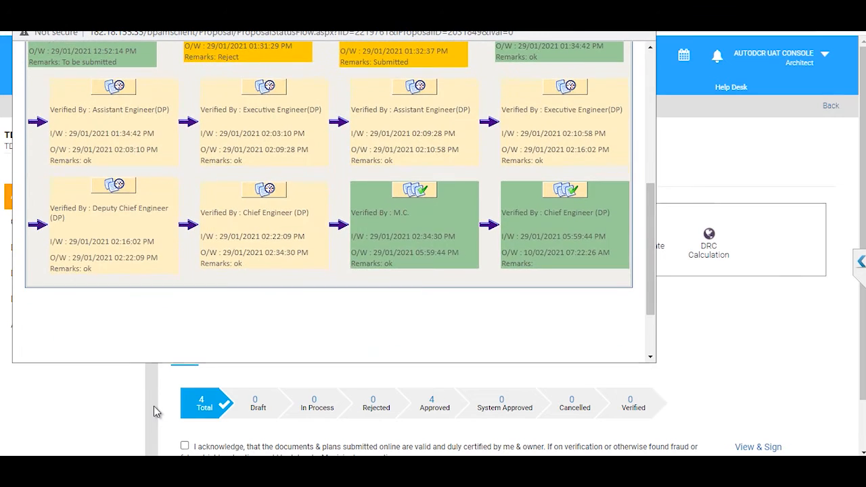
Leave the approval flow and select the project Test TDR Transfer [TDR/City/A Ward/ 0034] for an MCGM-TDR Generation & Transfer application
left_click(154, 408)
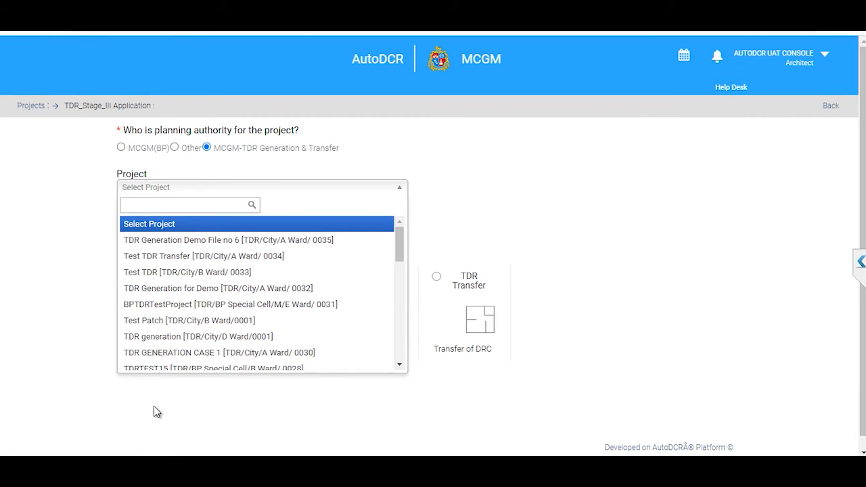
key("Down")
key("Down")
key("Return")
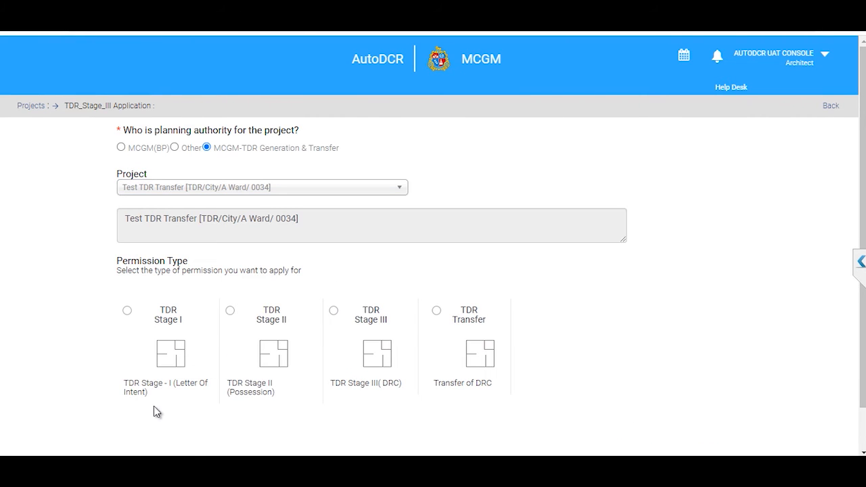
scroll(156, 412, "down", 2)
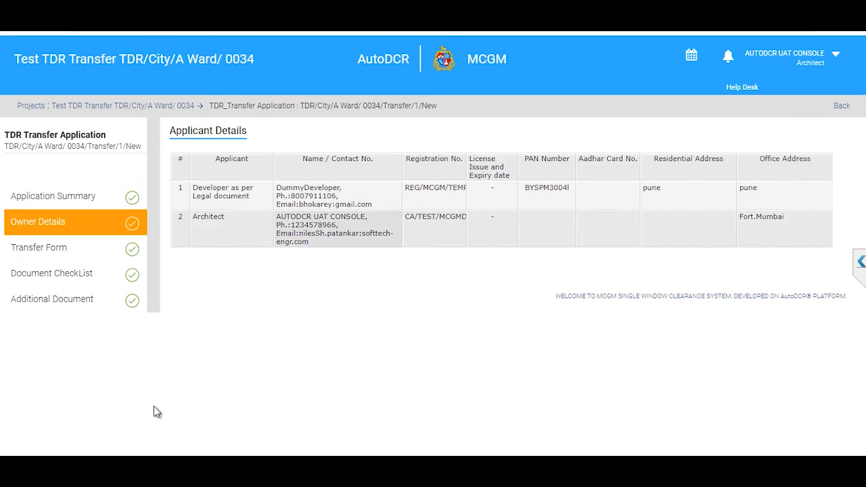
Open the Transfer Form of the A Ward 0034 TDR Transfer application and set the available DRC to 287
left_click(156, 412)
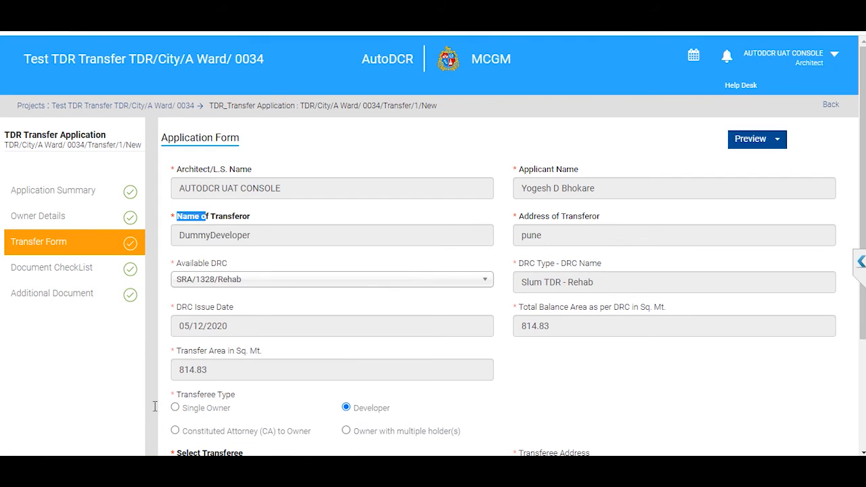
key("Down")
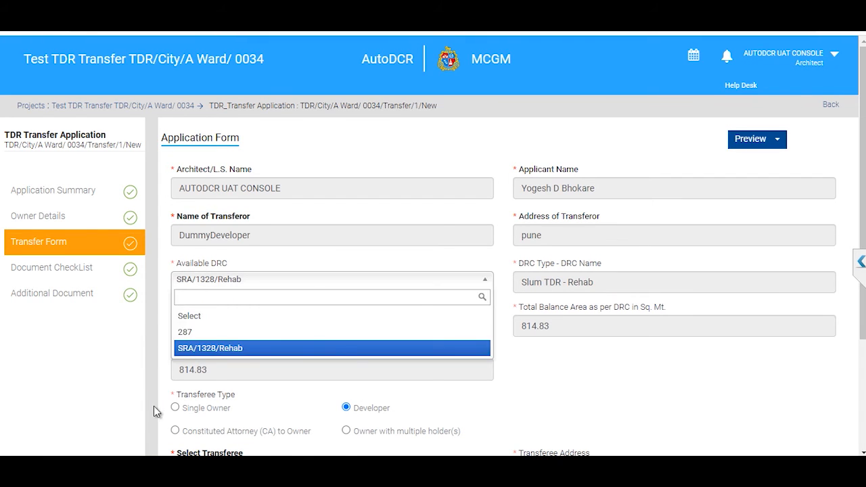
key("Up")
key("Return")
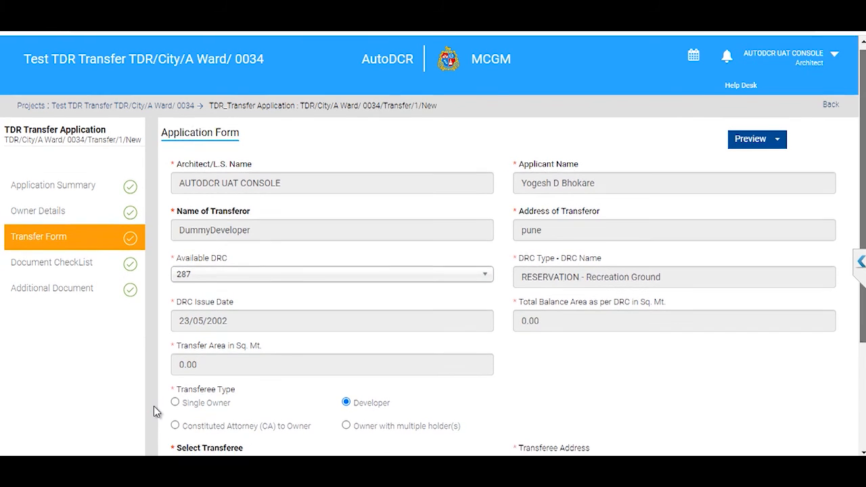
Select M/S.GREEN TREE LIFESCAPES LLP as the developer transferee in the transfer form
scroll(155, 411, "down", 2)
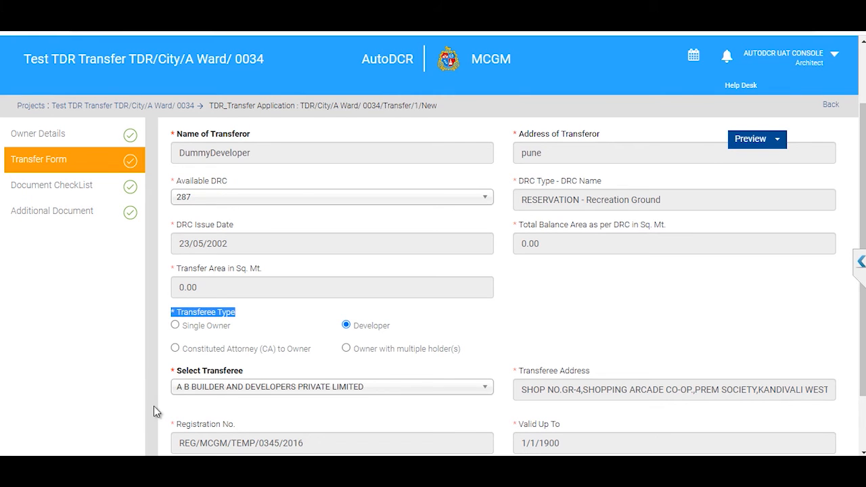
key("Down")
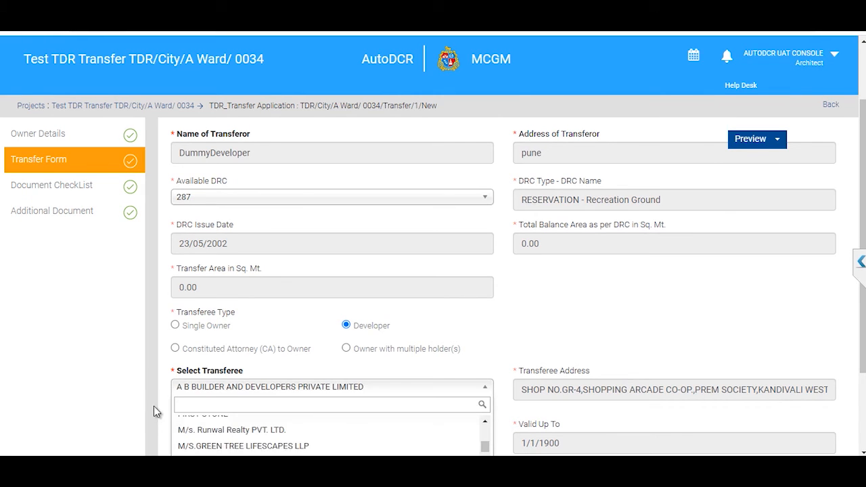
key("Down")
key("Down")
key("Return")
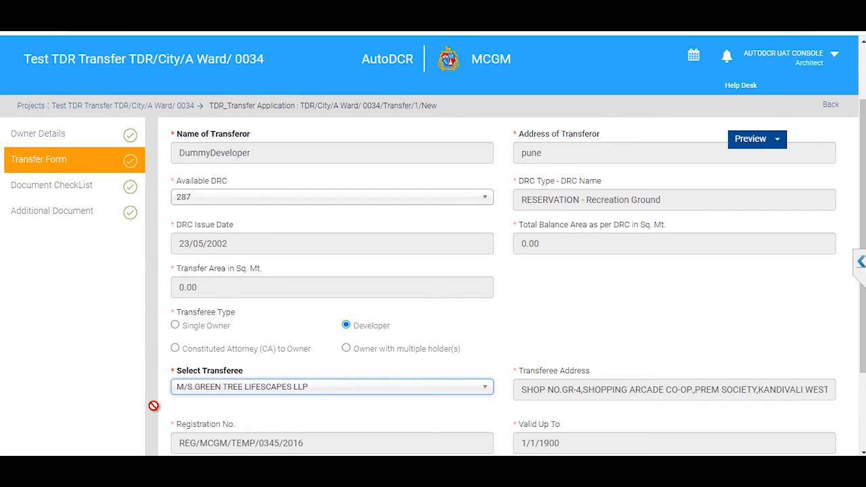
Search the transferee list for "a b" and select A B BUILDER AND DEVELOPERS PRIVATE LIMITED as the transferee
key("Down")
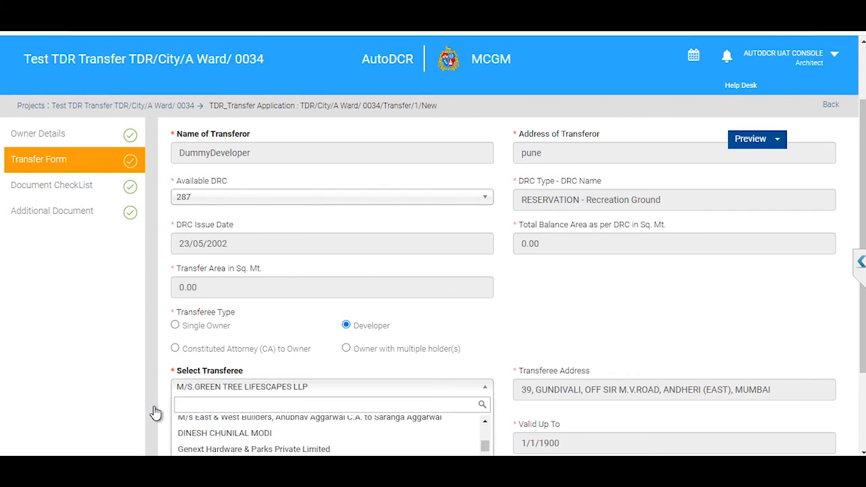
type("ab")
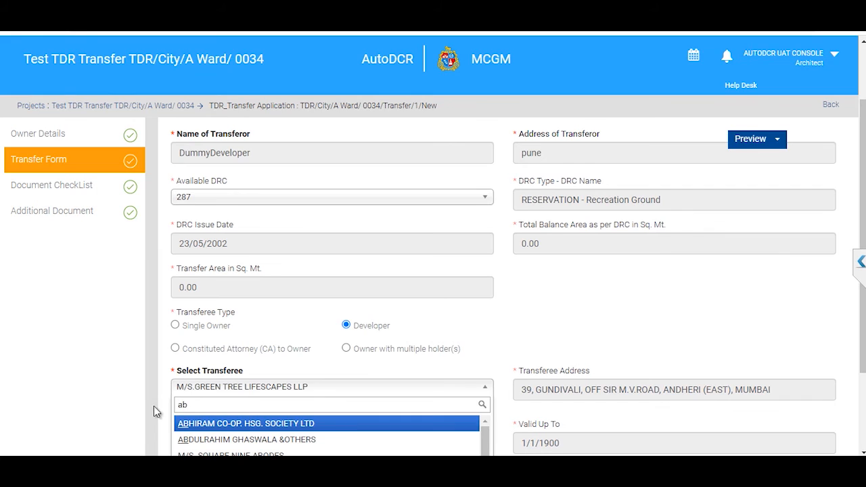
key("BackSpace")
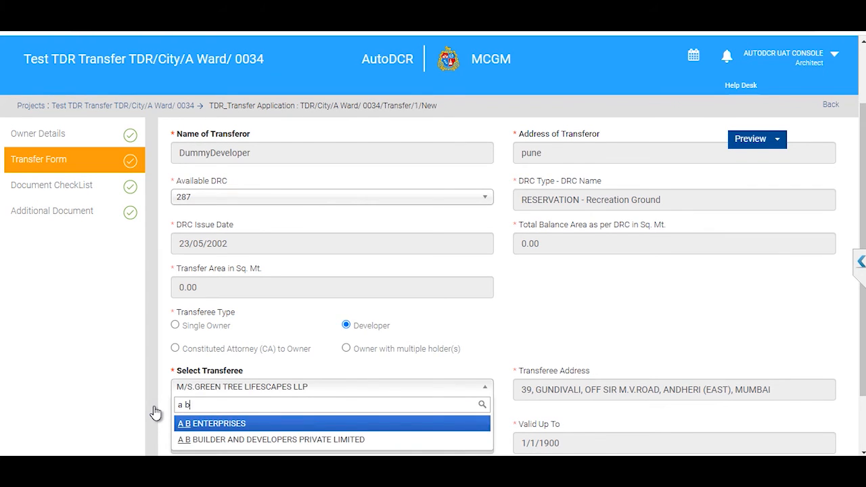
key("Down")
key("Return")
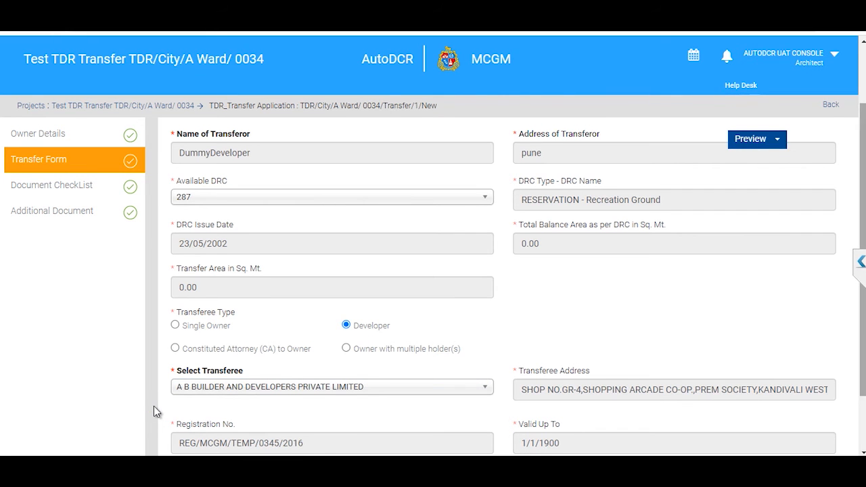
scroll(154, 412, "up", 2)
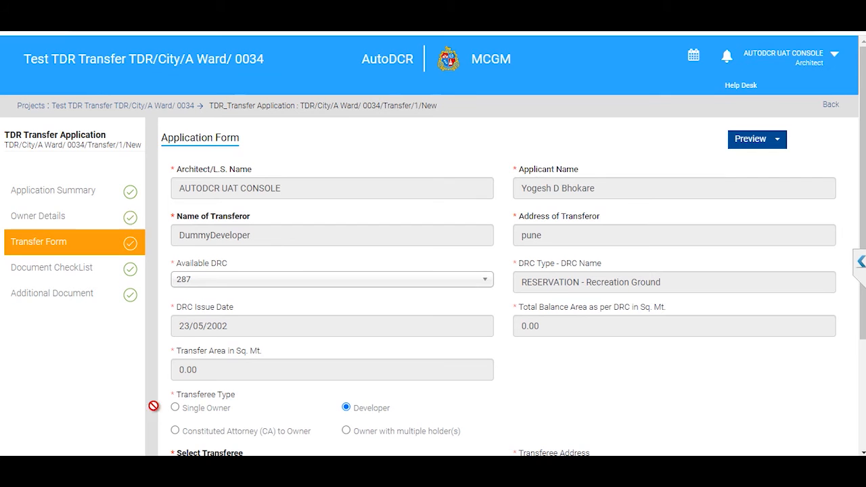
Leave the transfer form and log in to the building plan approval system with the developer's username, password and image verification code
left_click(155, 411)
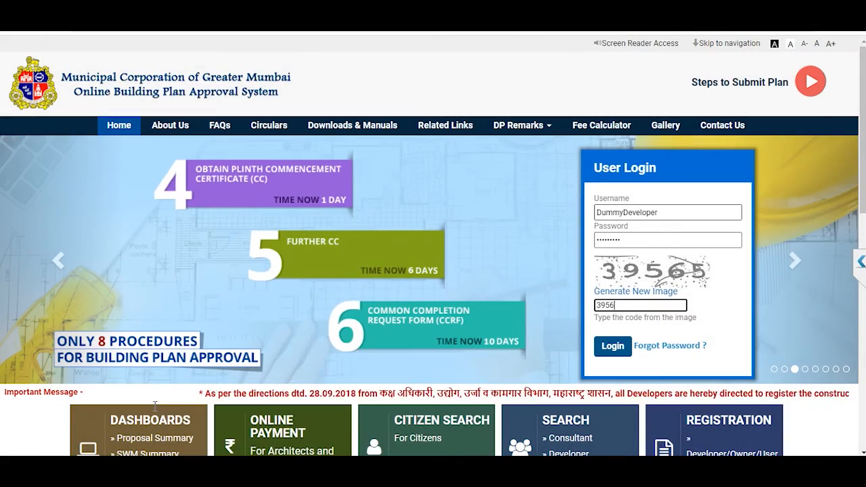
key("Return")
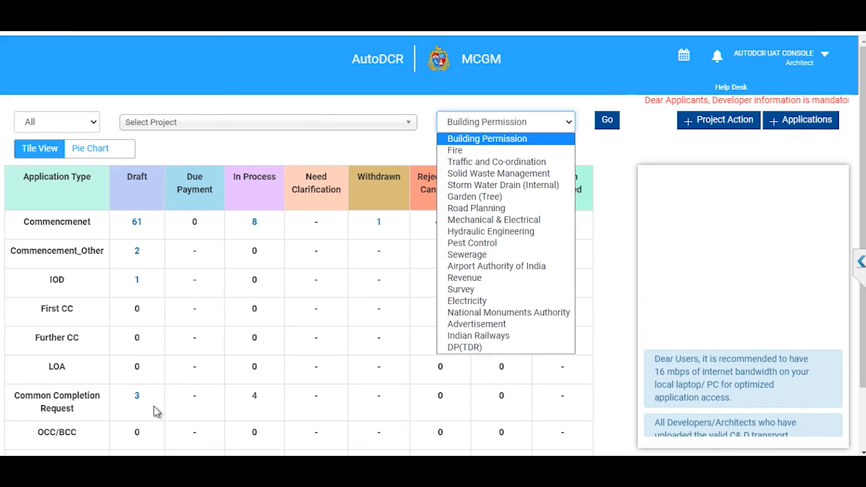
Set the architect dashboard's application filter from Building Permission to DP(TDR)
key("Down")
key("Down")
key("Down")
key("Down")
key("Down")
key("Down")
key("Down")
key("Down")
key("Down")
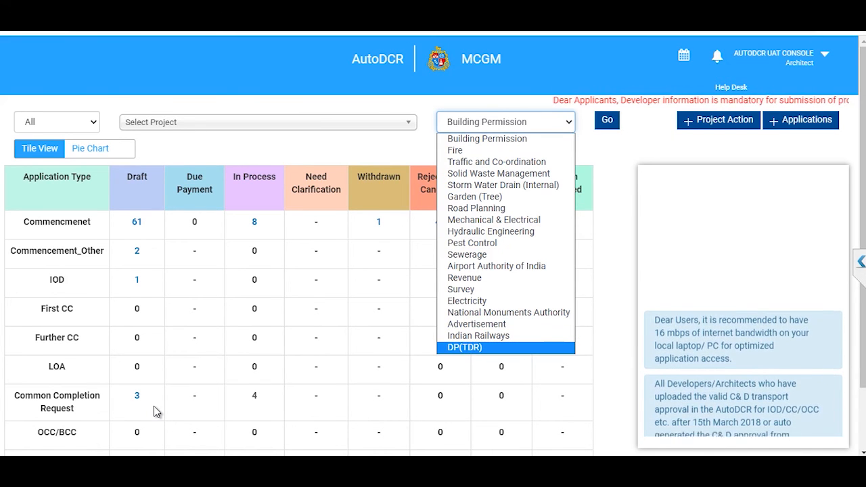
key("Return")
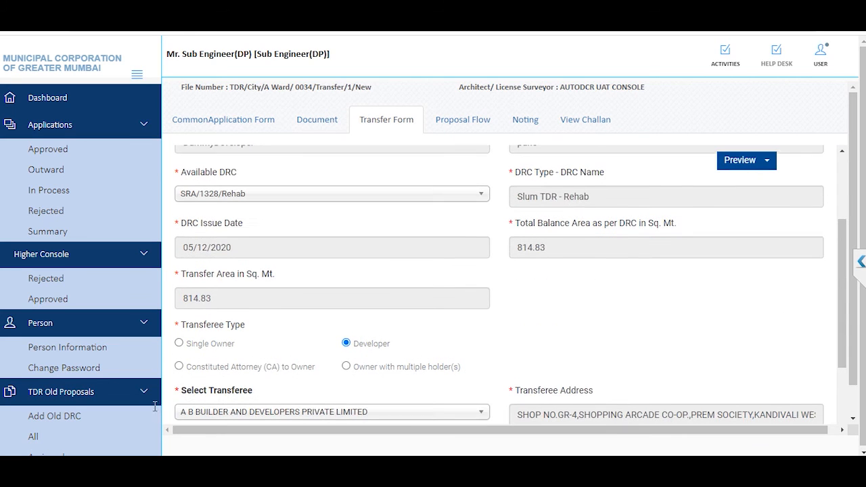
Review the A Ward 0034 transfer's preview options, proposal flow and noting in the Sub Engineer console, and try to send it
left_click(747, 161)
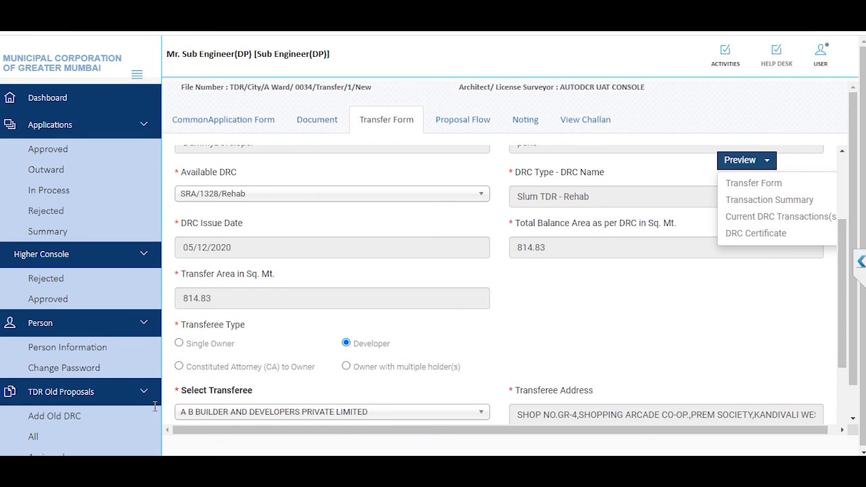
left_click(462, 119)
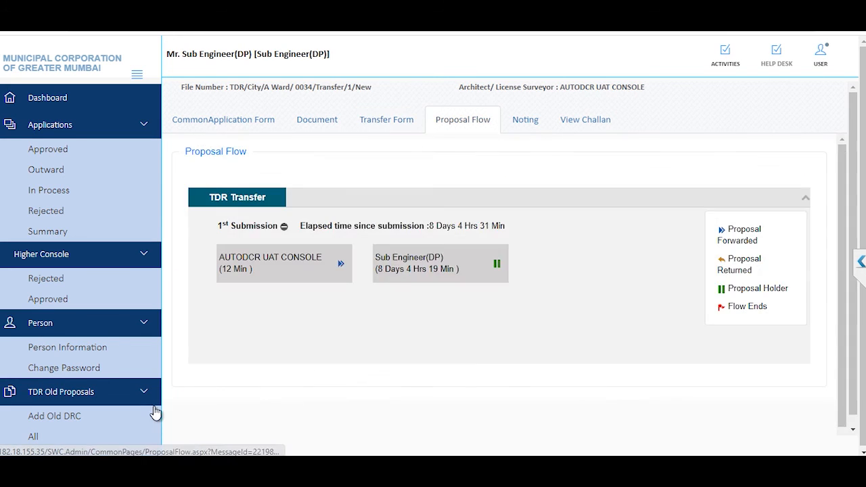
left_click(525, 120)
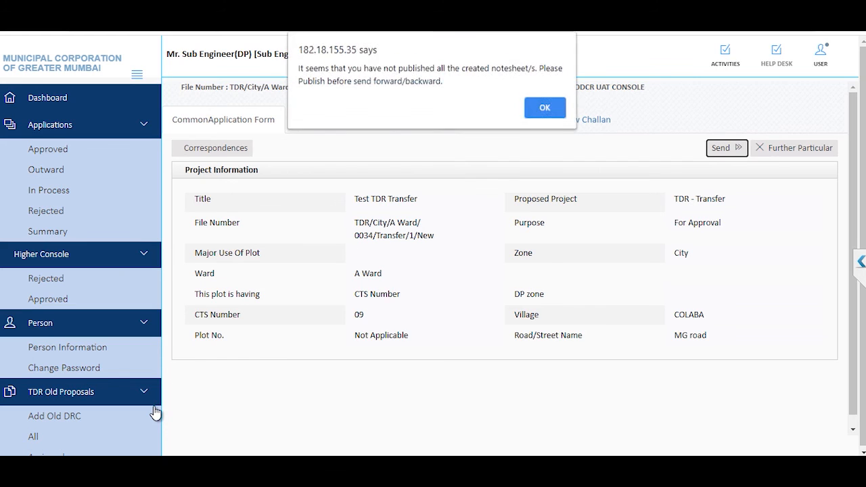
key("Return")
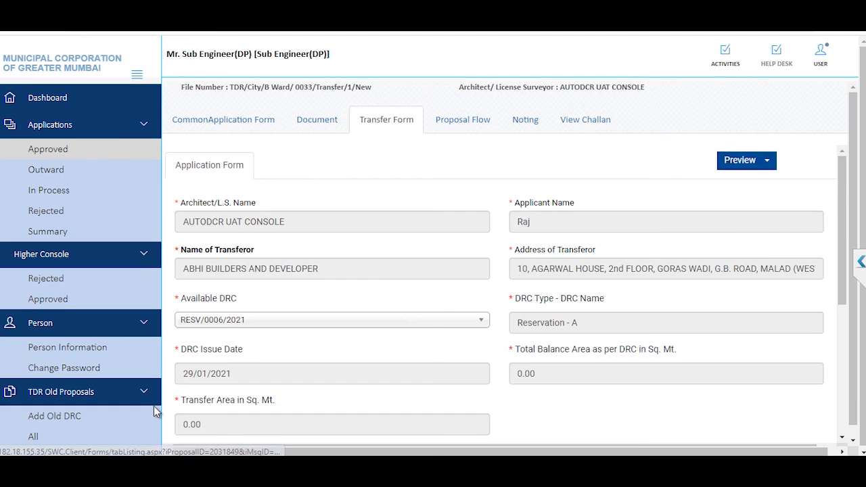
key("Down")
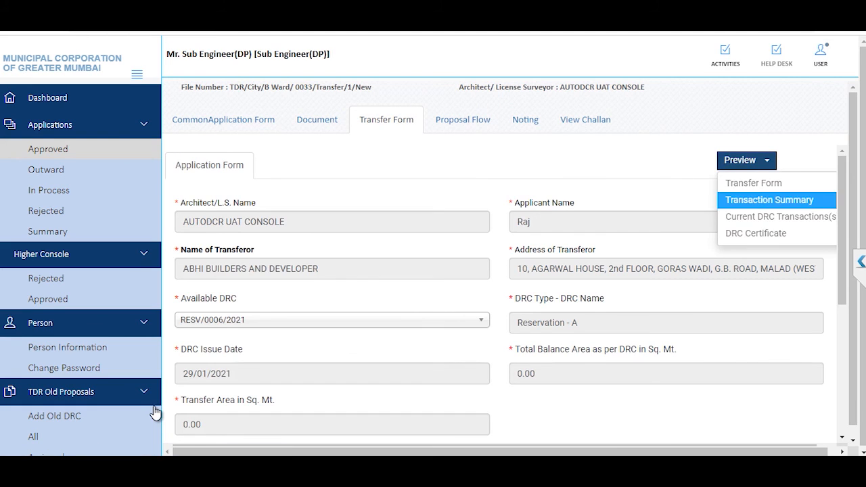
key("Return")
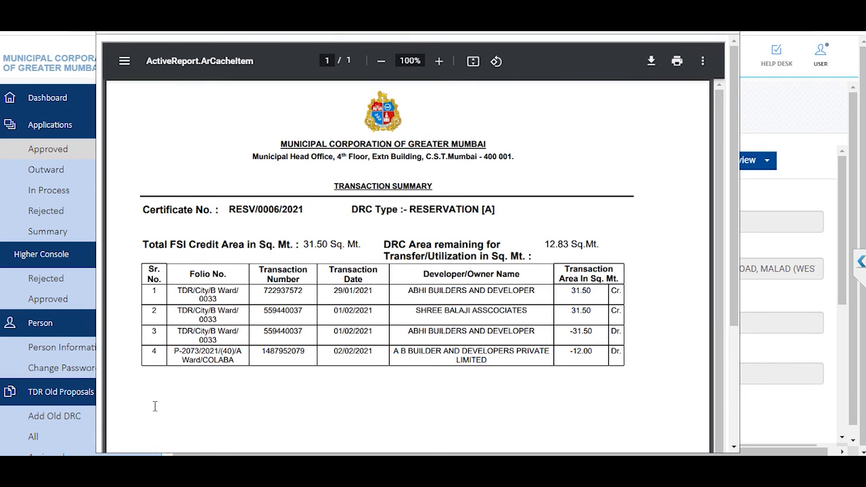
key("shift+Right")
key("shift+Right")
key("shift+Right")
key("shift+Right")
key("shift+Right")
key("shift+Right")
key("shift+Right")
key("shift+Right")
key("shift+Right")
key("shift+Right")
key("shift+Right")
key("shift+Right")
key("shift+Right")
key("shift+Right")
key("shift+Right")
key("shift+Right")
key("shift+Right")
key("shift+Right")
key("shift+Right")
key("shift+Right")
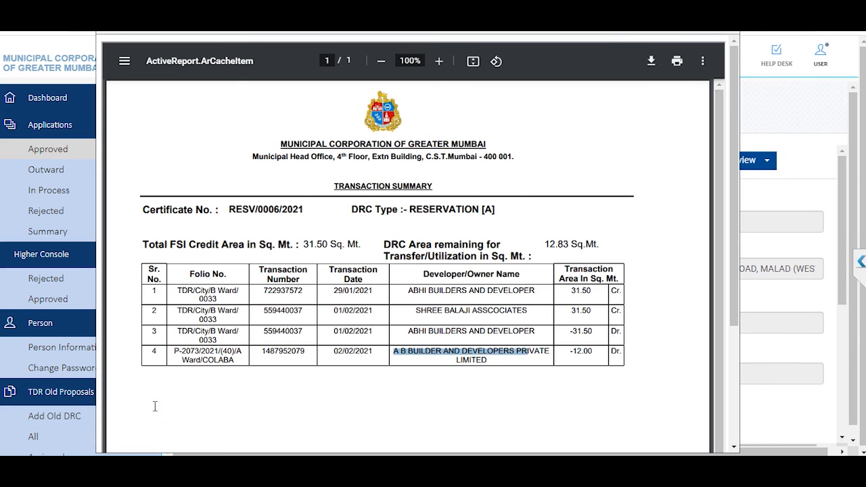
key("Escape")
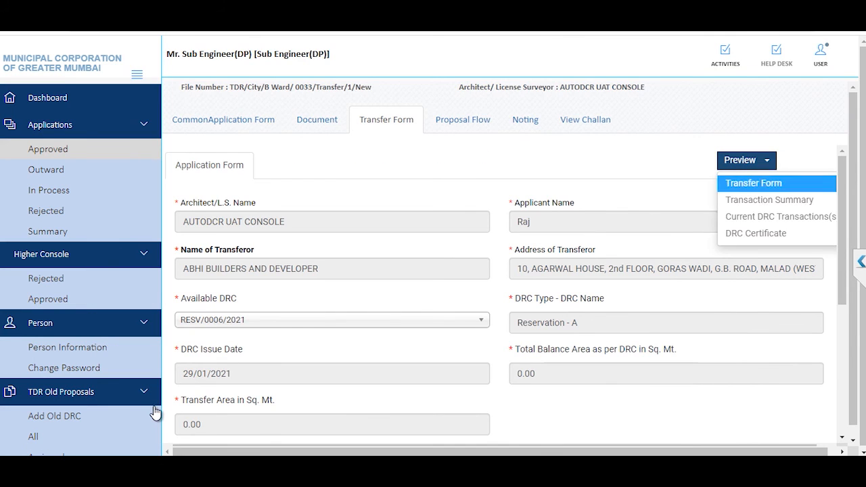
Open the B Ward 0033 transfer's DRC Certificate, read through to the Details of Utilization of DRC table and close it
key("Down")
key("Down")
key("Down")
key("Return")
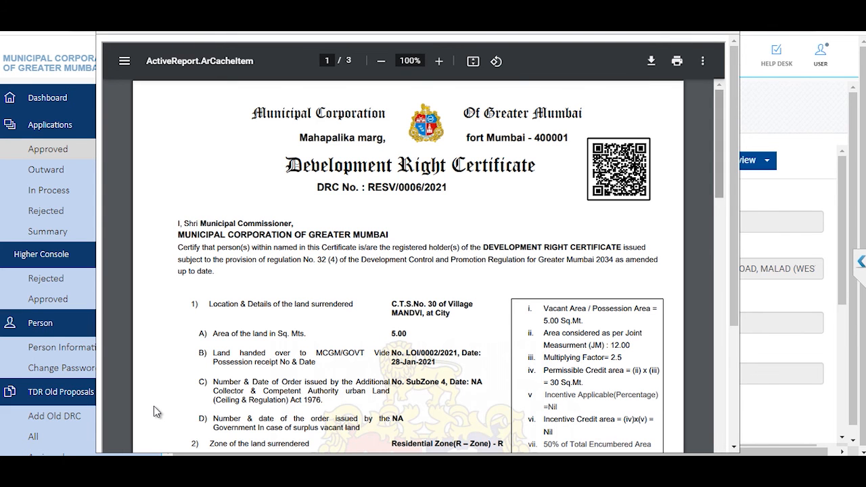
scroll(154, 412, "down", 4)
scroll(154, 412, "down", 5)
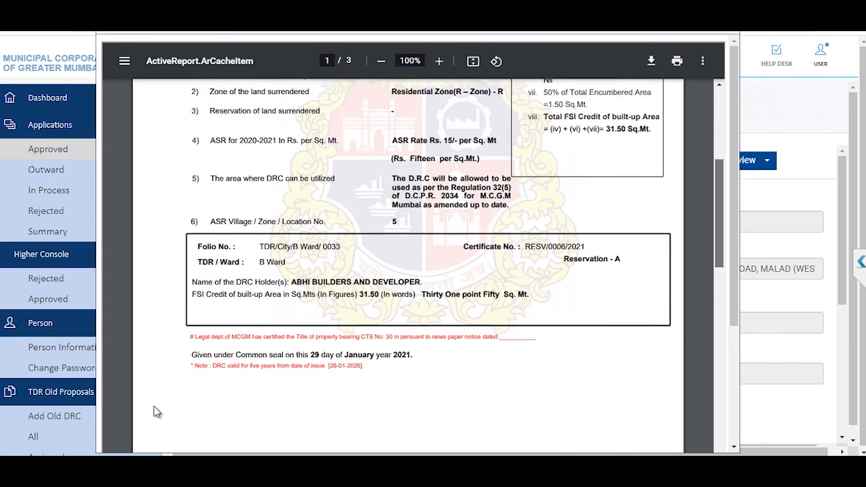
scroll(155, 412, "down", 5)
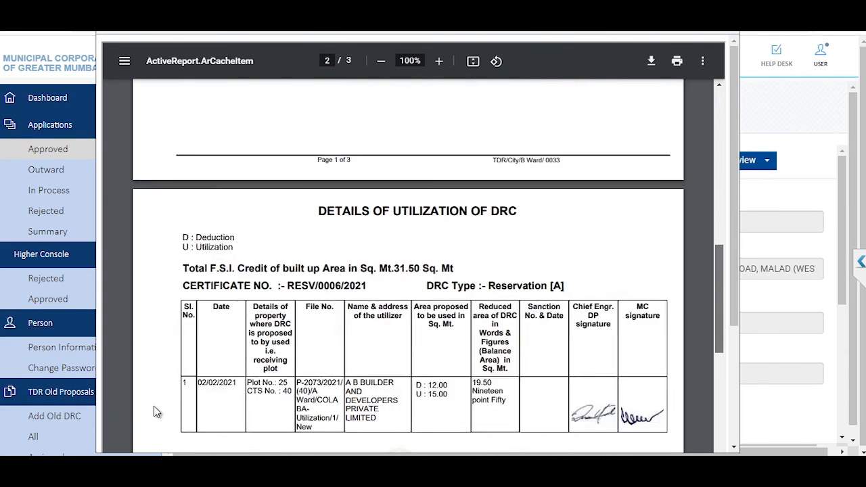
scroll(154, 411, "down", 3)
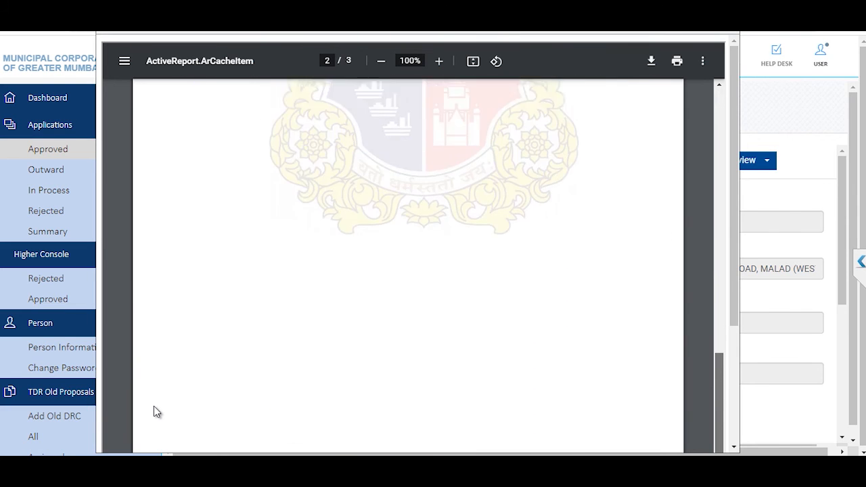
scroll(155, 411, "up", 8)
scroll(155, 412, "down", 1)
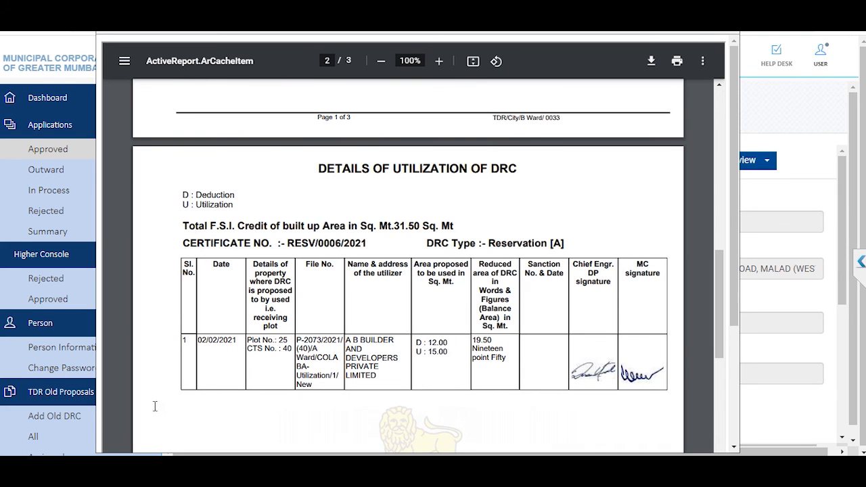
key("Escape")
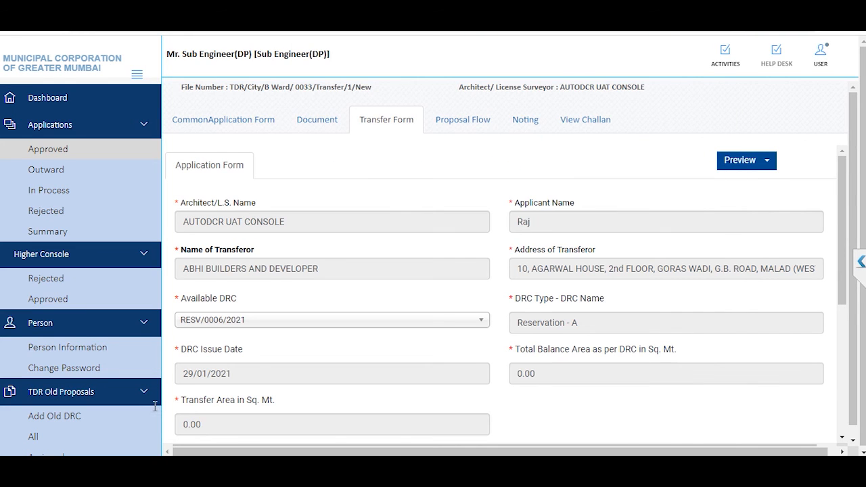
Open the Current DRC Transaction(s) report of the B Ward 0033 transfer and highlight the utilizer name in its entry
key("Return")
key("Down")
key("Down")
key("Down")
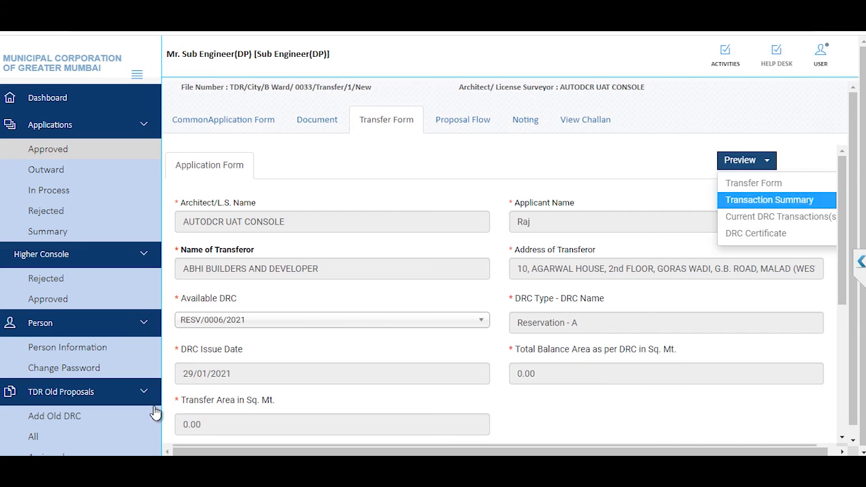
key("Return")
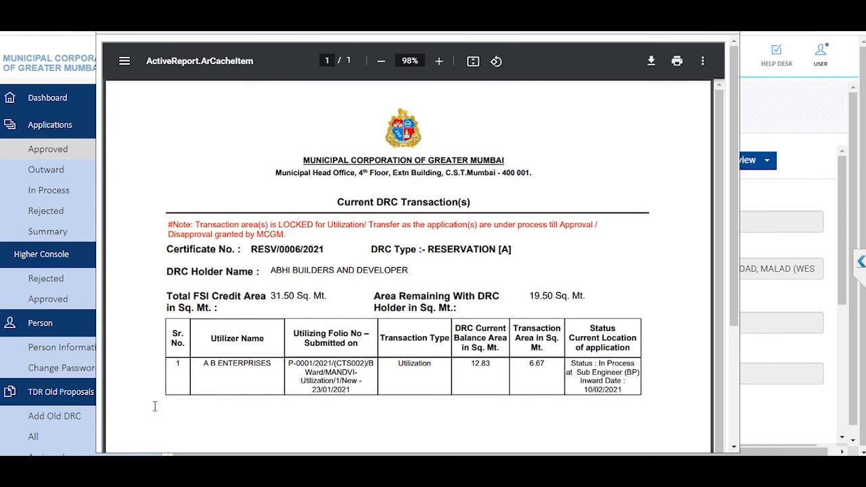
key("shift+Right")
key("shift+Right")
key("shift+Right")
key("shift+Right")
key("shift+Right")
key("shift+Right")
key("shift+Right")
key("shift+Right")
key("shift+Right")
key("shift+Right")
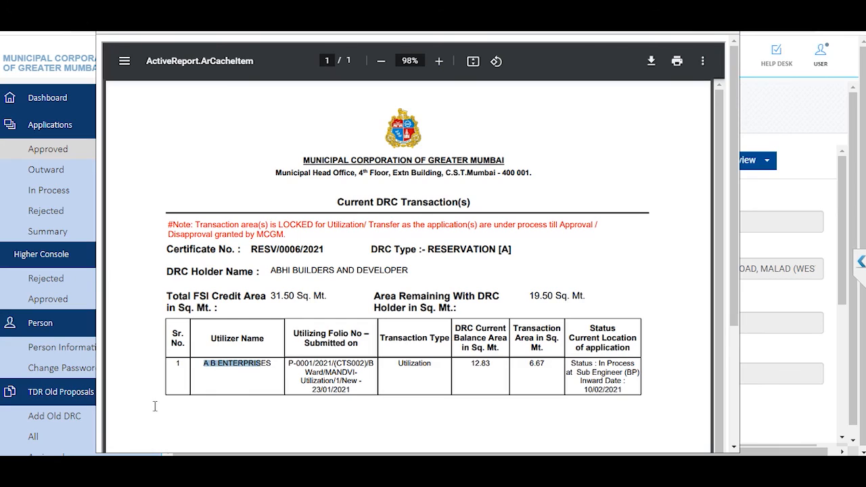